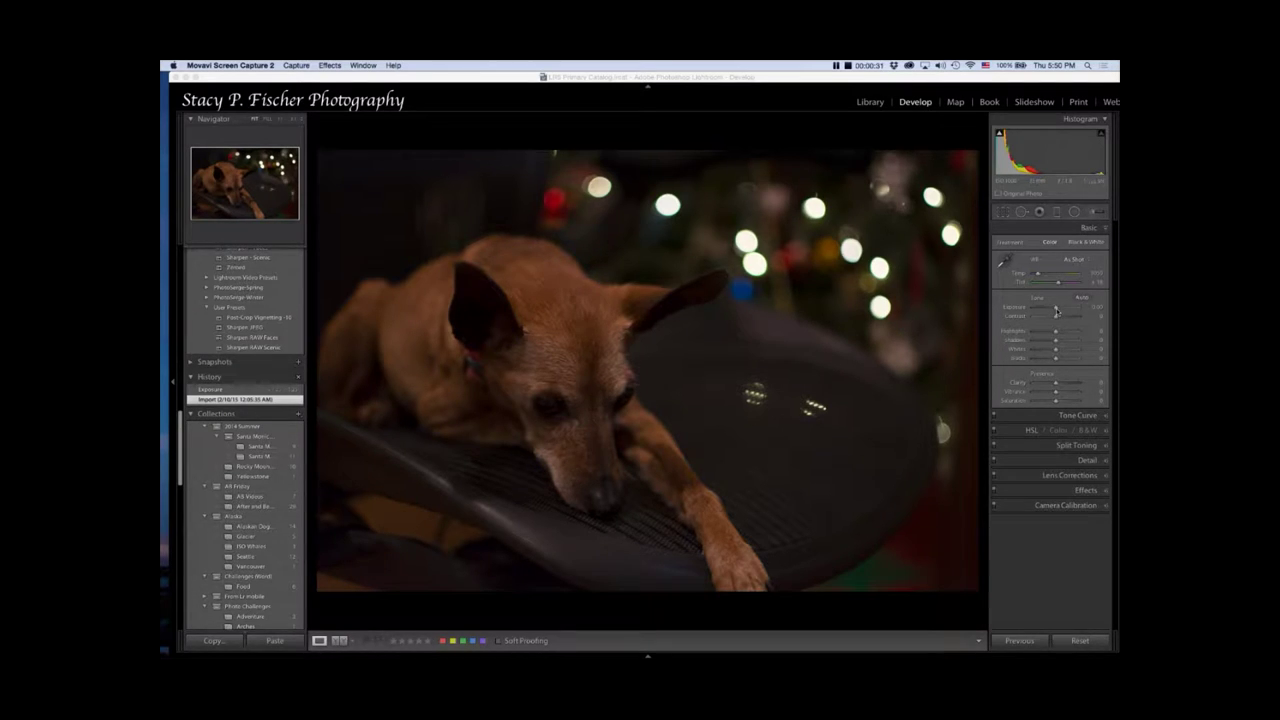
- Set Exposure +1.20, Highlights -100, Shadows +100, Whites +62, Blacks +4 (checking clipping) and Clarity +5
drag(1056, 311, 1062, 312)
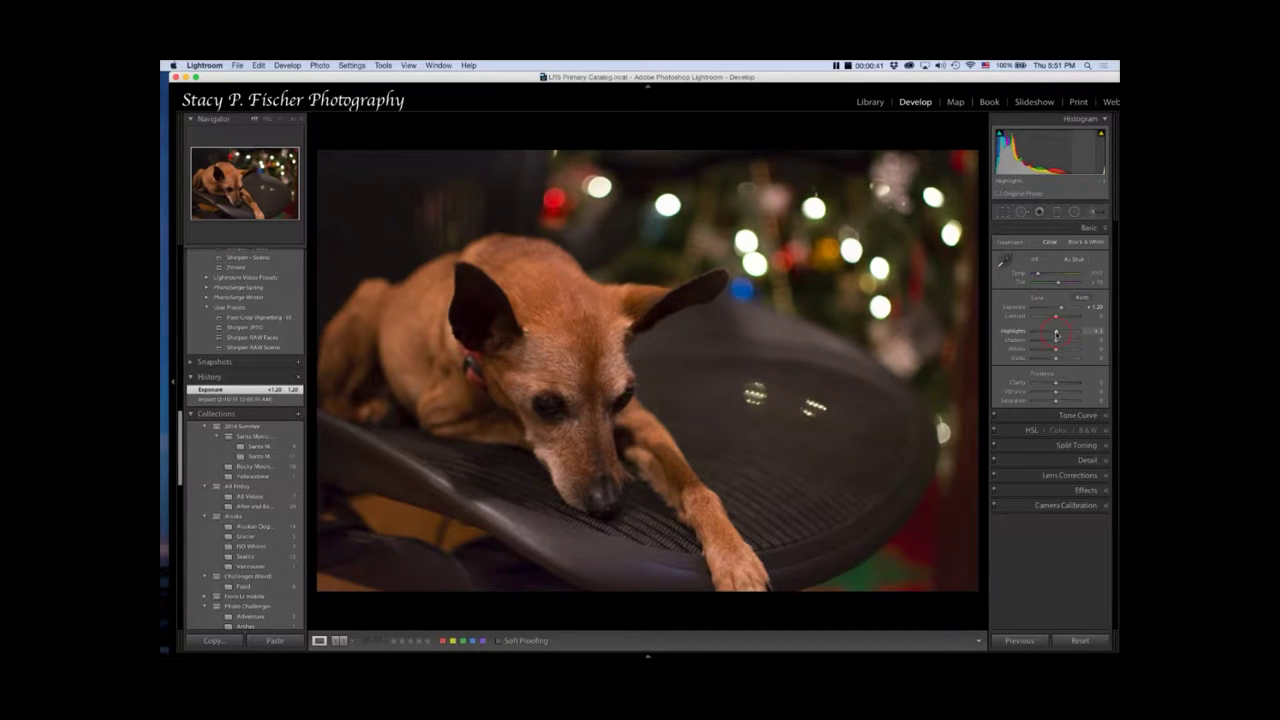
mouse_move(1056, 333)
mouse_down()
mouse_move(1033, 333)
mouse_move(1077, 342)
mouse_up()
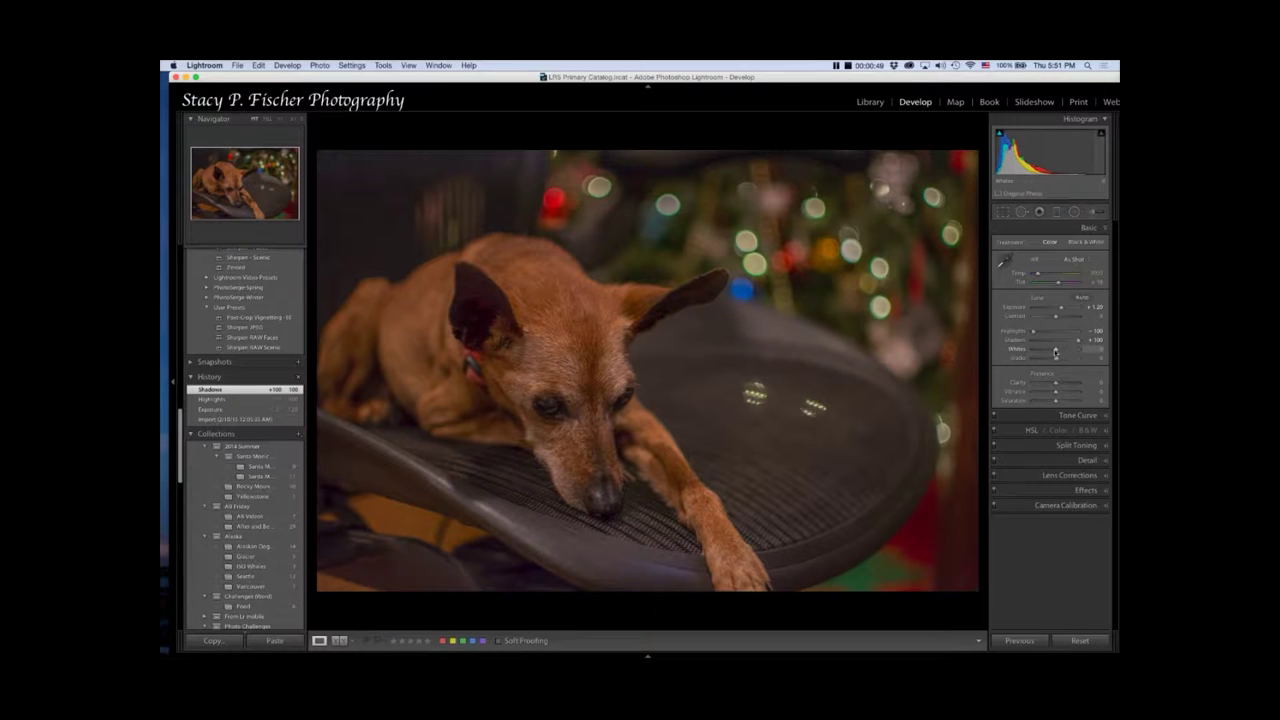
drag(1056, 352, 1071, 352)
key(alt)
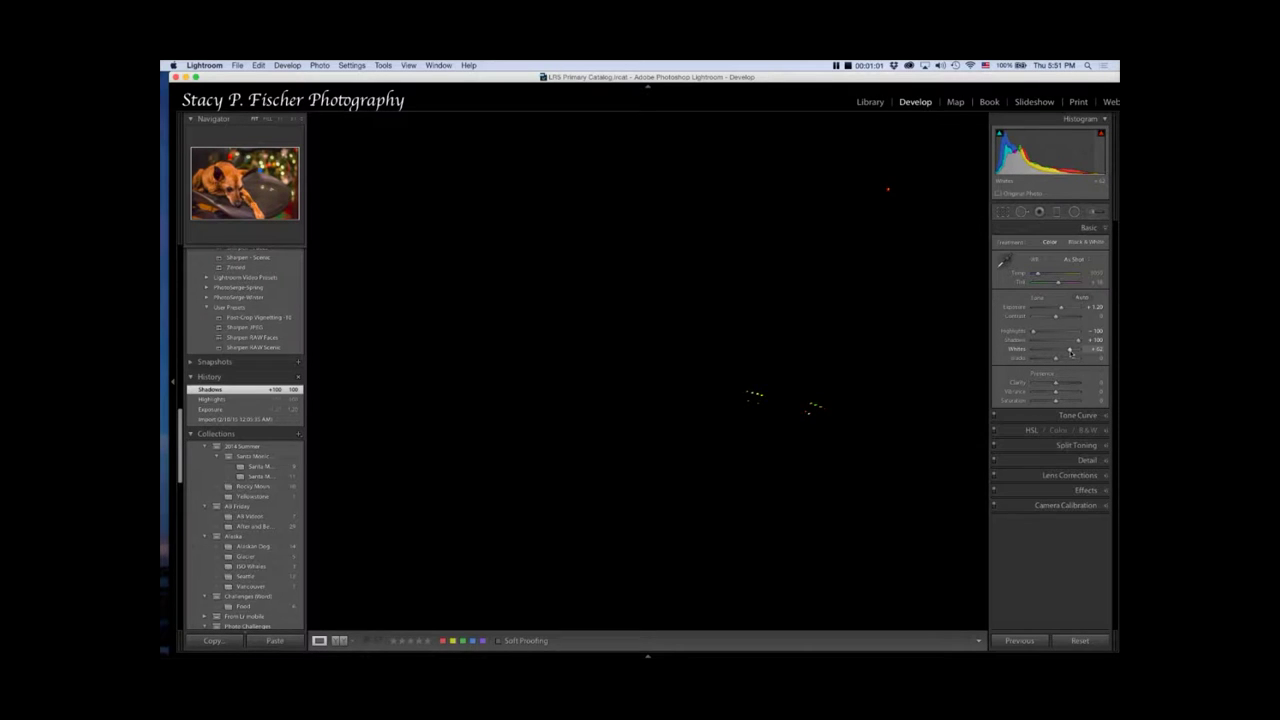
drag(1071, 352, 1071, 352)
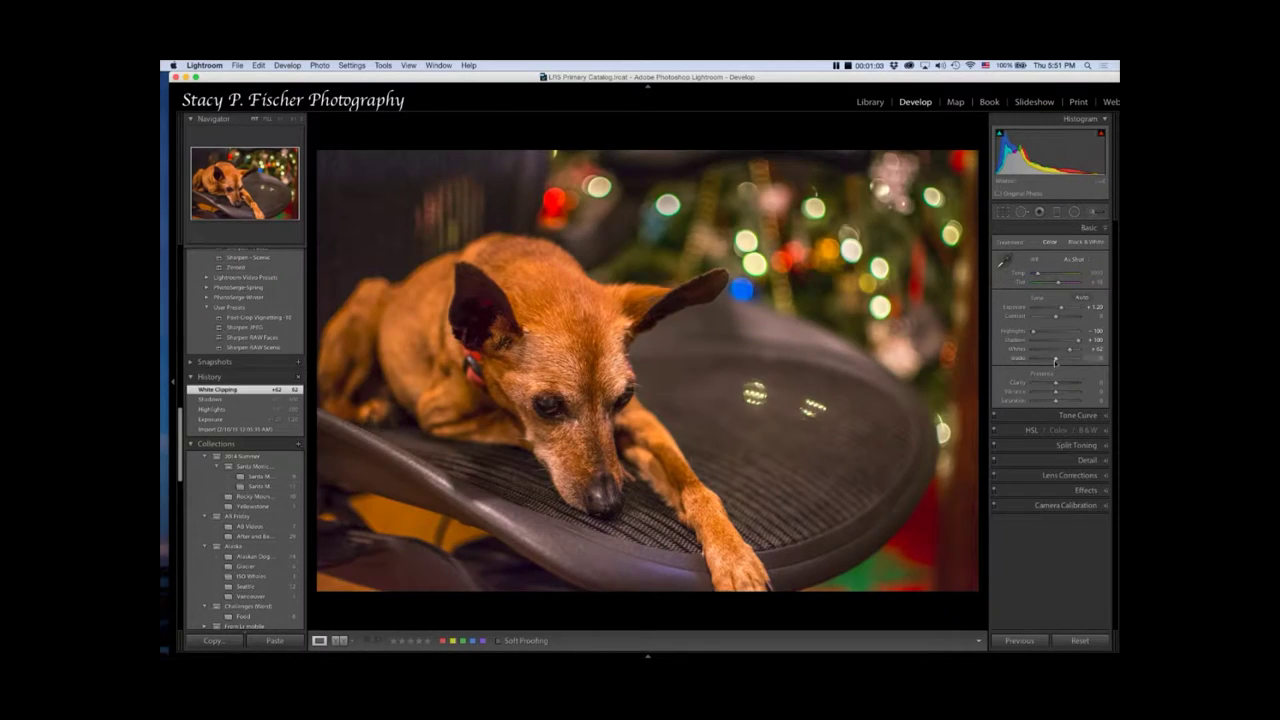
key(alt)
drag(1056, 360, 1058, 360)
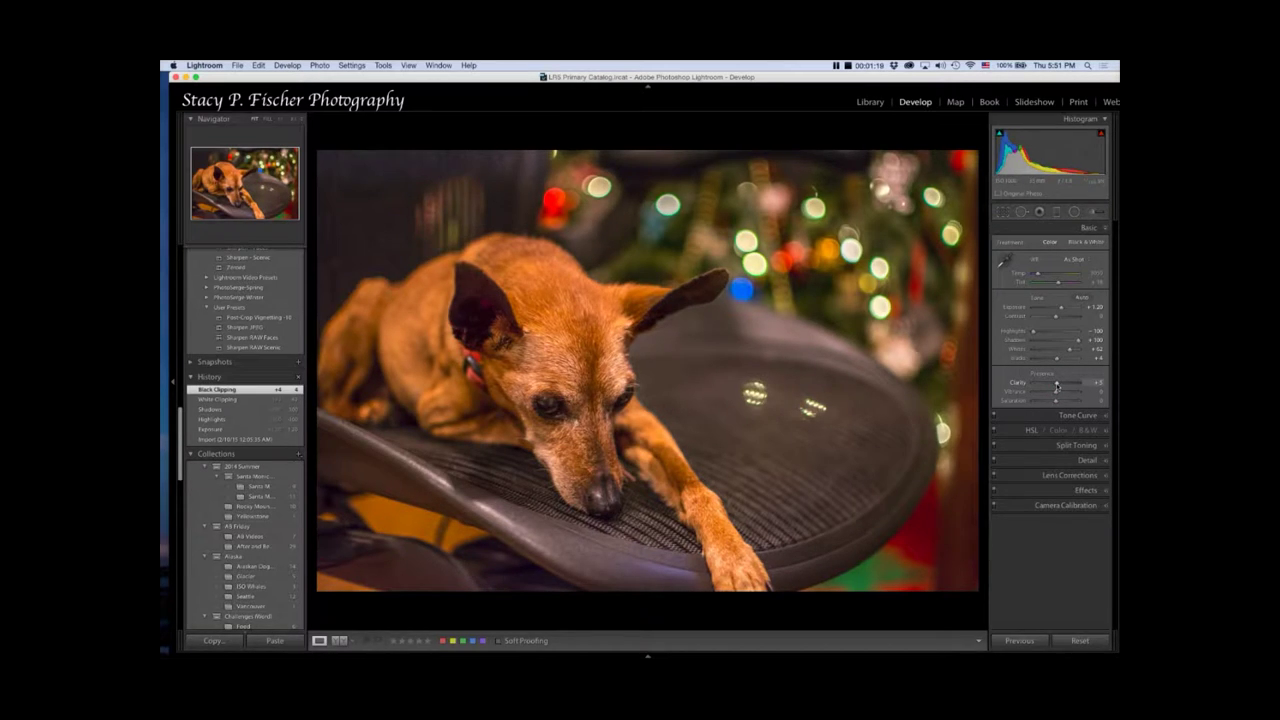
drag(1057, 386, 1059, 386)
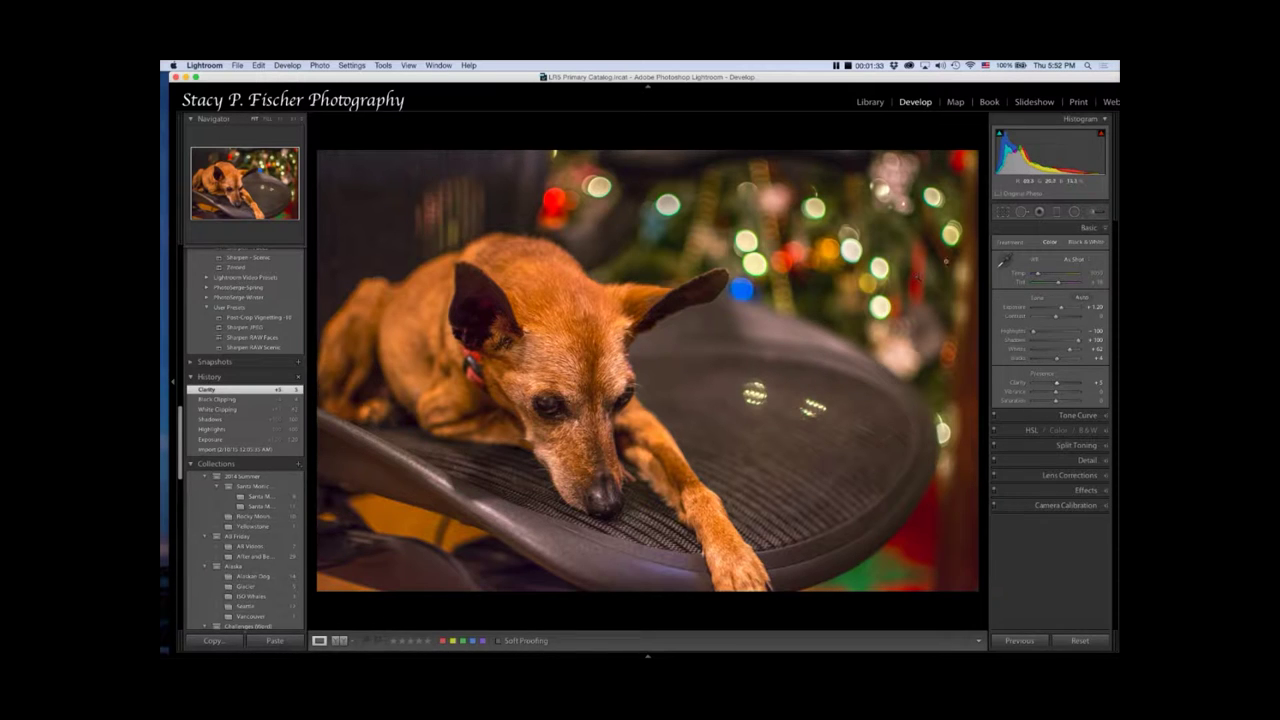
- Draw a graduated filter in from the top-right corner, rotated slightly
click(1058, 212)
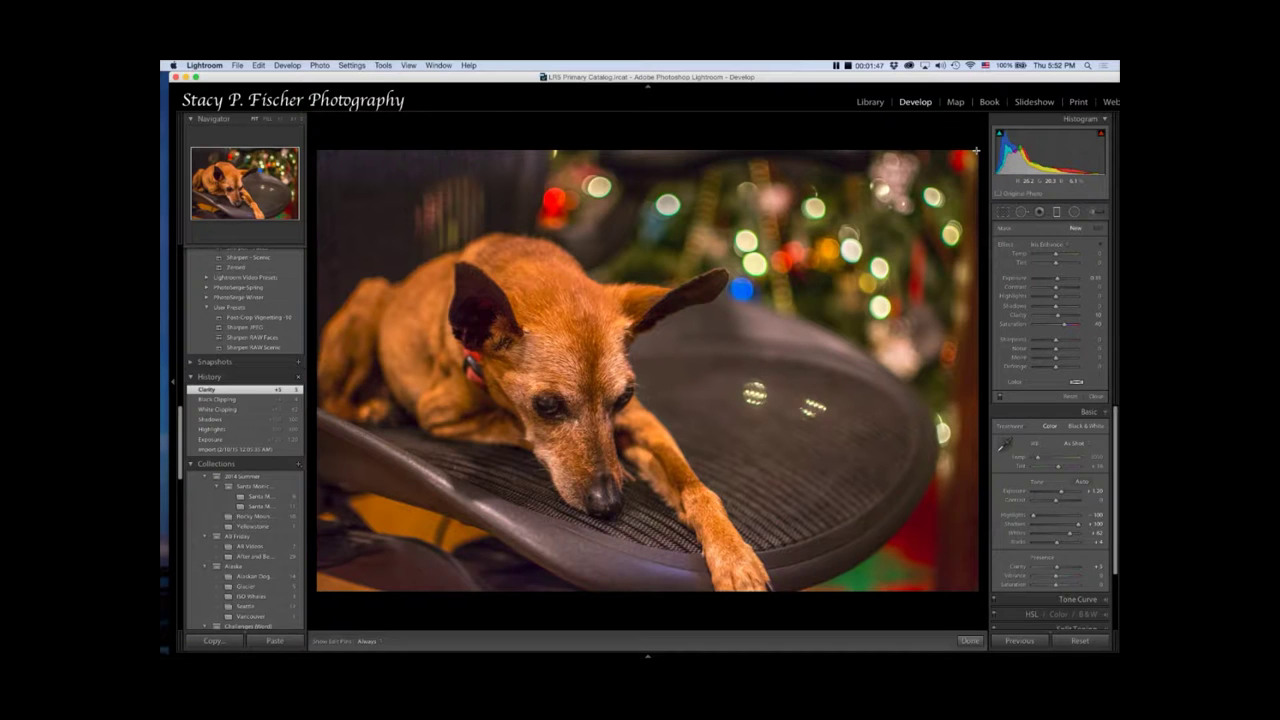
mouse_move(975, 150)
mouse_down()
mouse_move(662, 487)
mouse_move(651, 607)
mouse_up()
drag(943, 468, 950, 467)
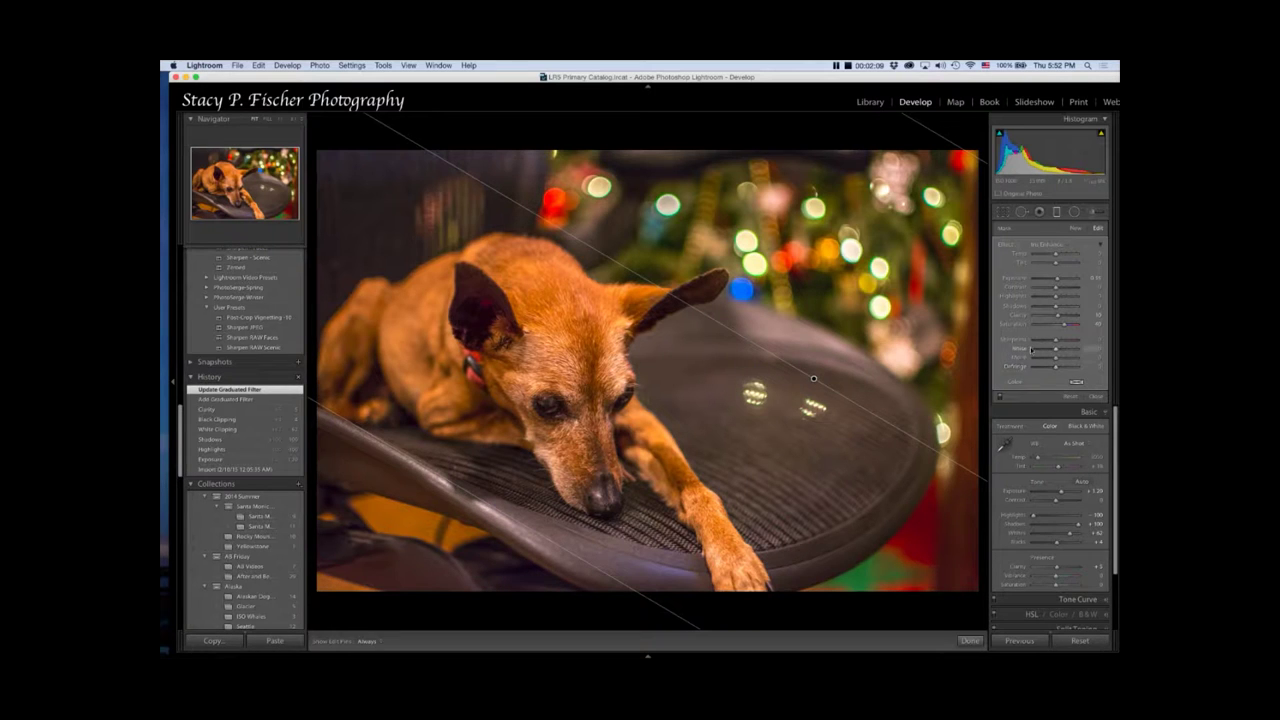
- Reset the gradient's effects, set its exposure to about 0.11 and adjust its shadows
double_click(1009, 248)
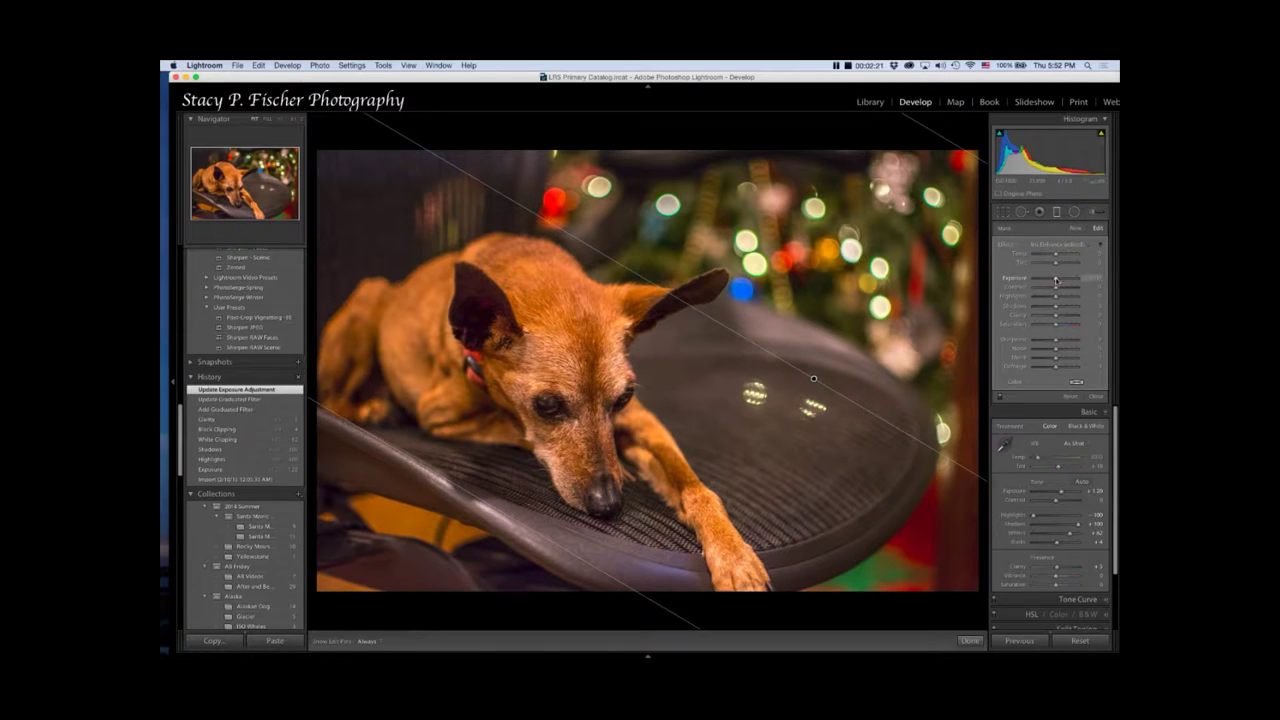
drag(1056, 281, 1053, 284)
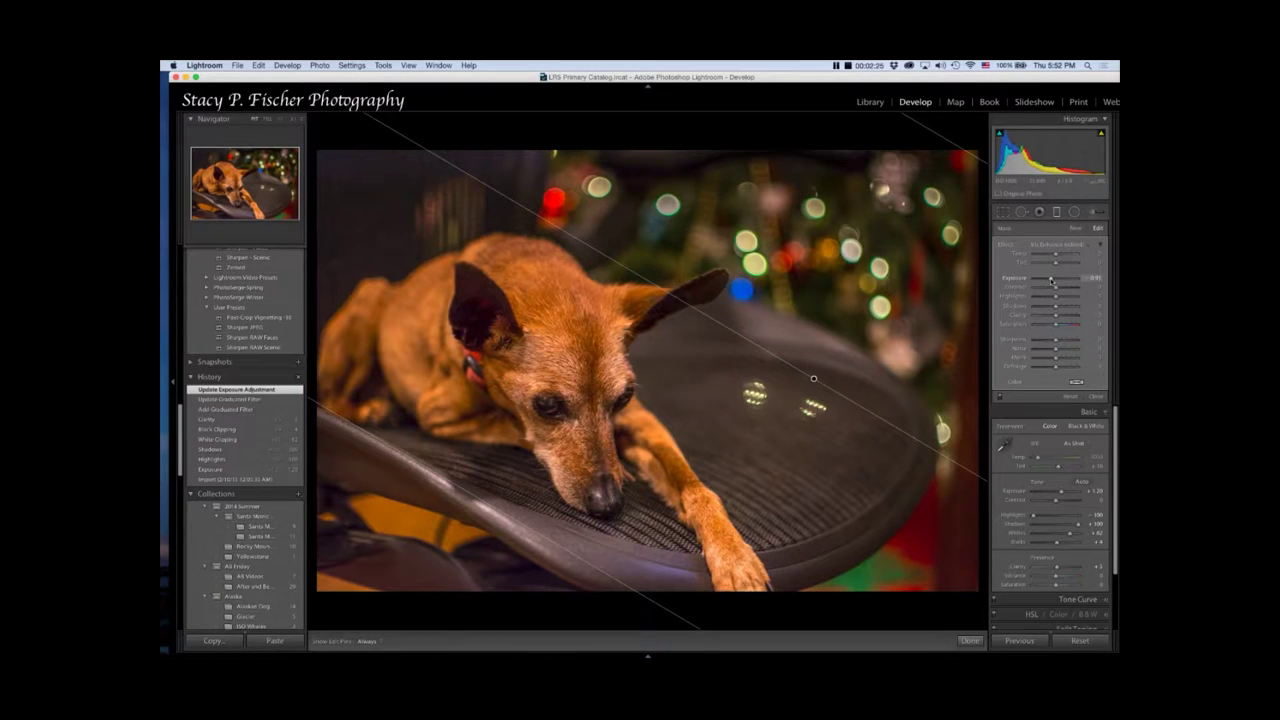
drag(1052, 282, 1051, 282)
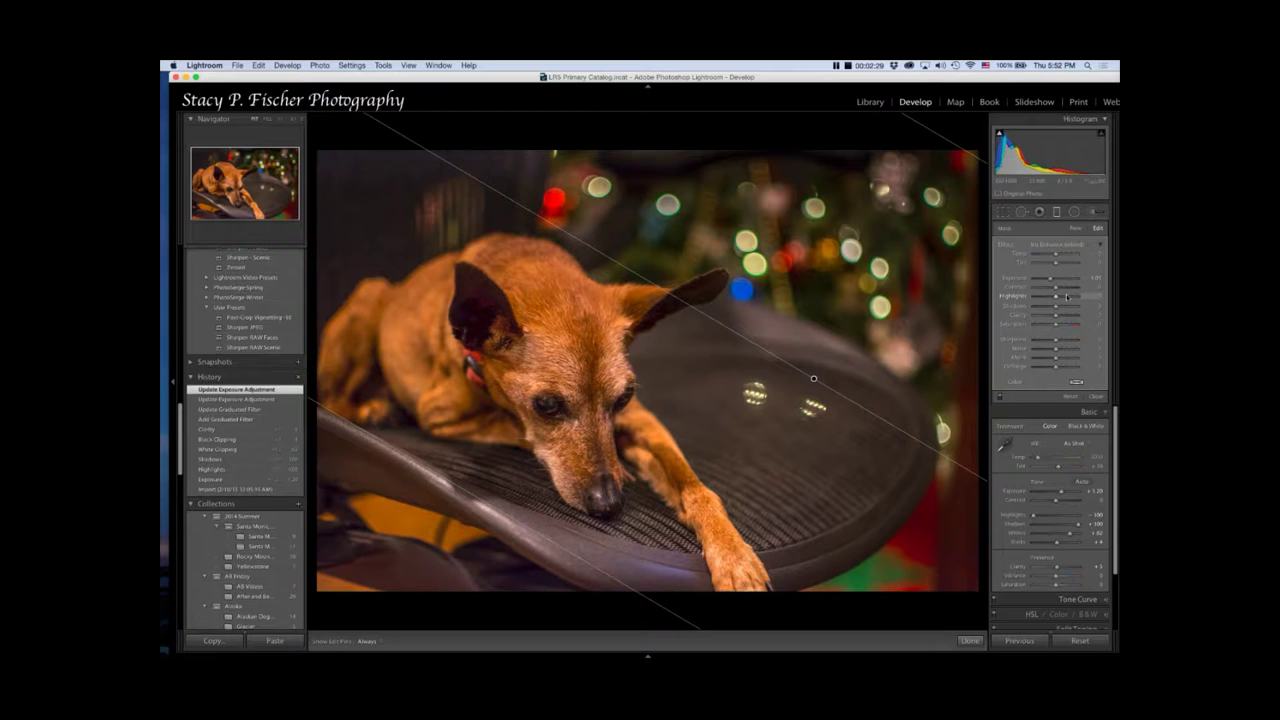
drag(1056, 306, 1055, 310)
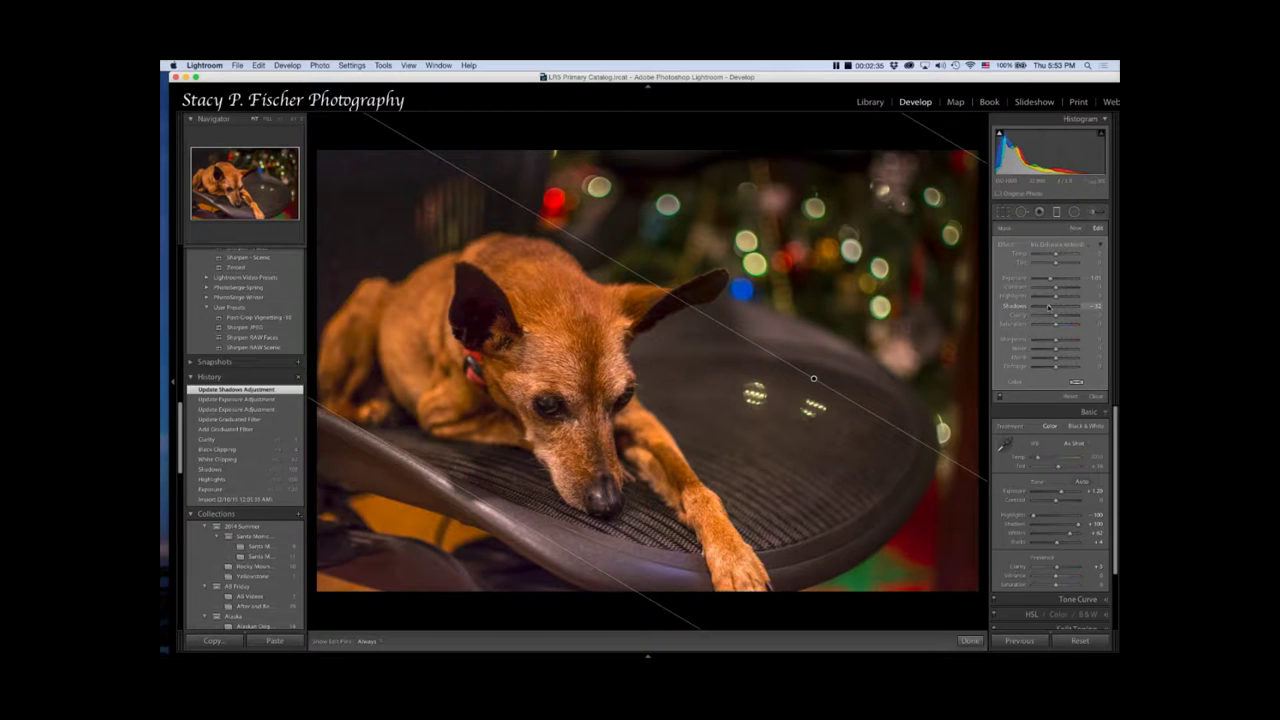
drag(1048, 307, 1050, 307)
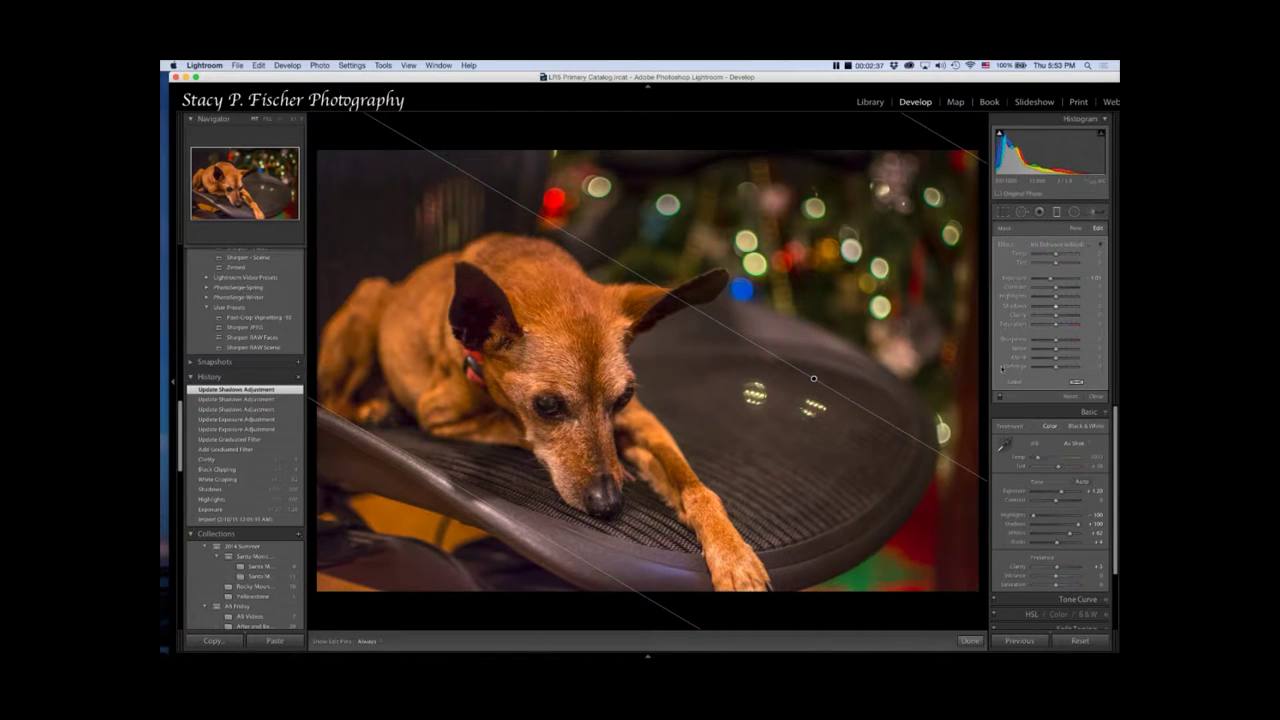
click(969, 641)
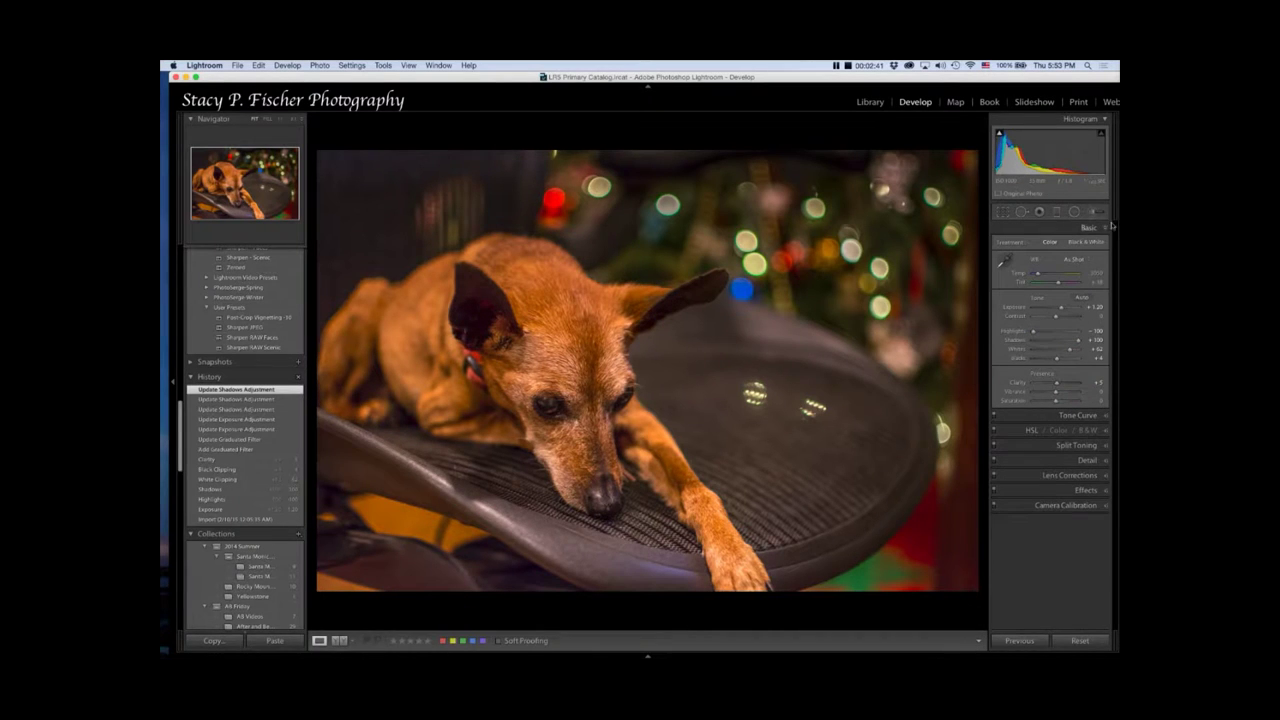
- Draw a second gradient from the lower-left corner, reset it, and lower its exposure
click(1057, 212)
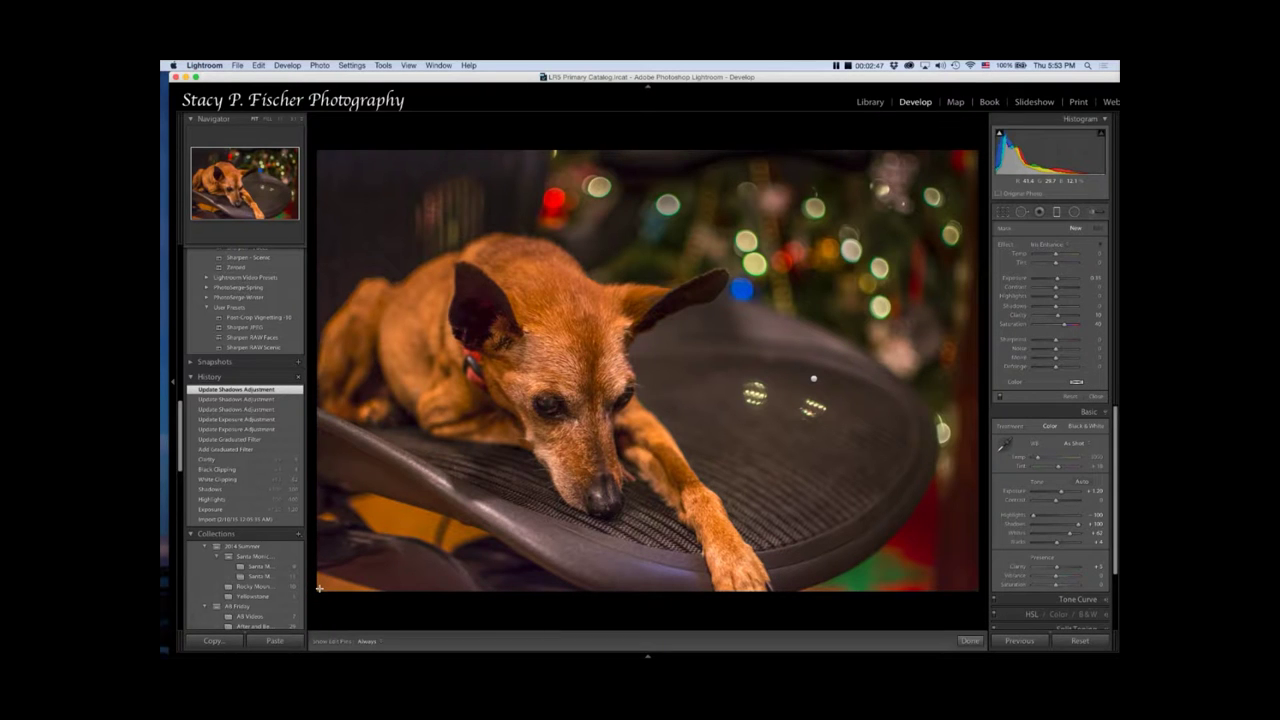
drag(319, 588, 424, 367)
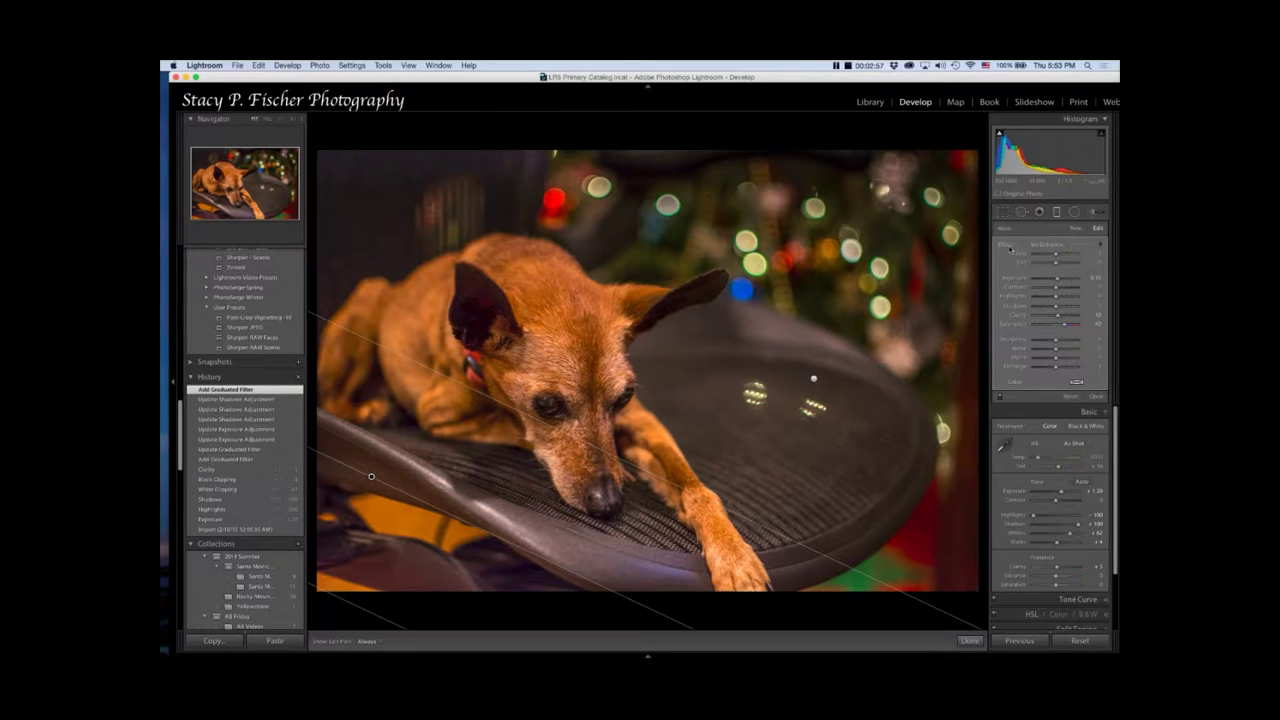
double_click(1008, 246)
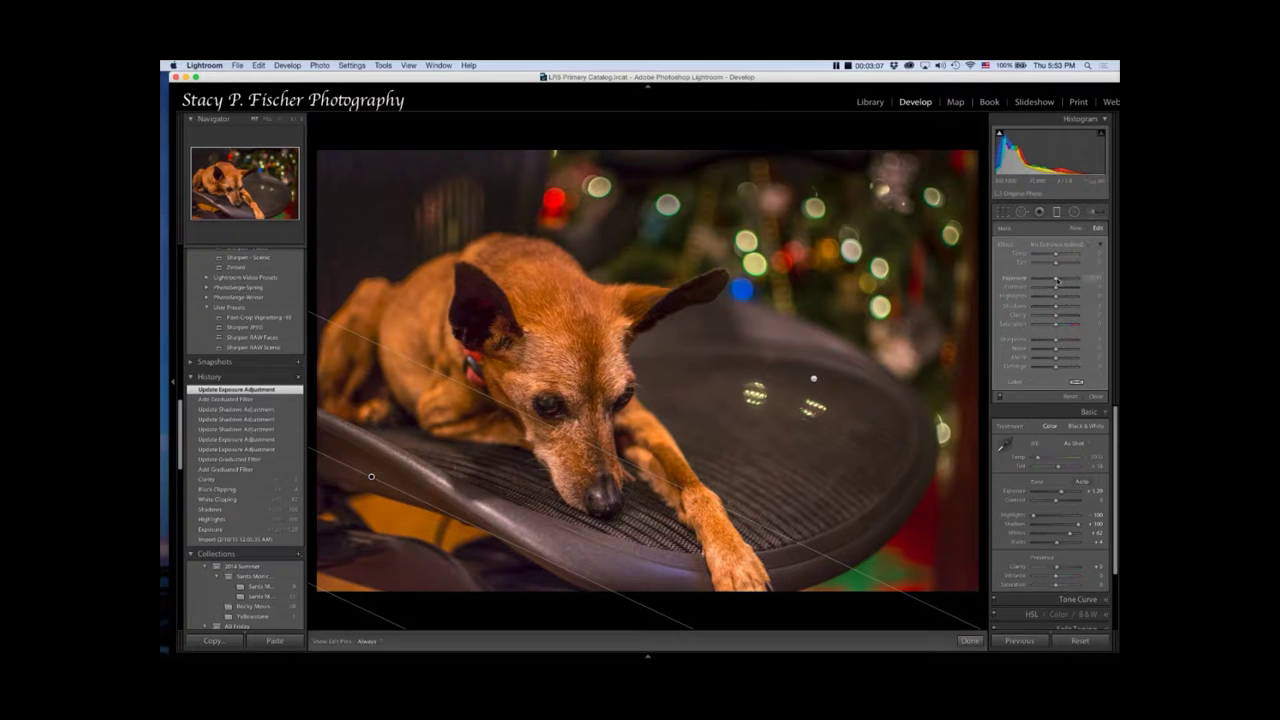
drag(1057, 279, 1043, 282)
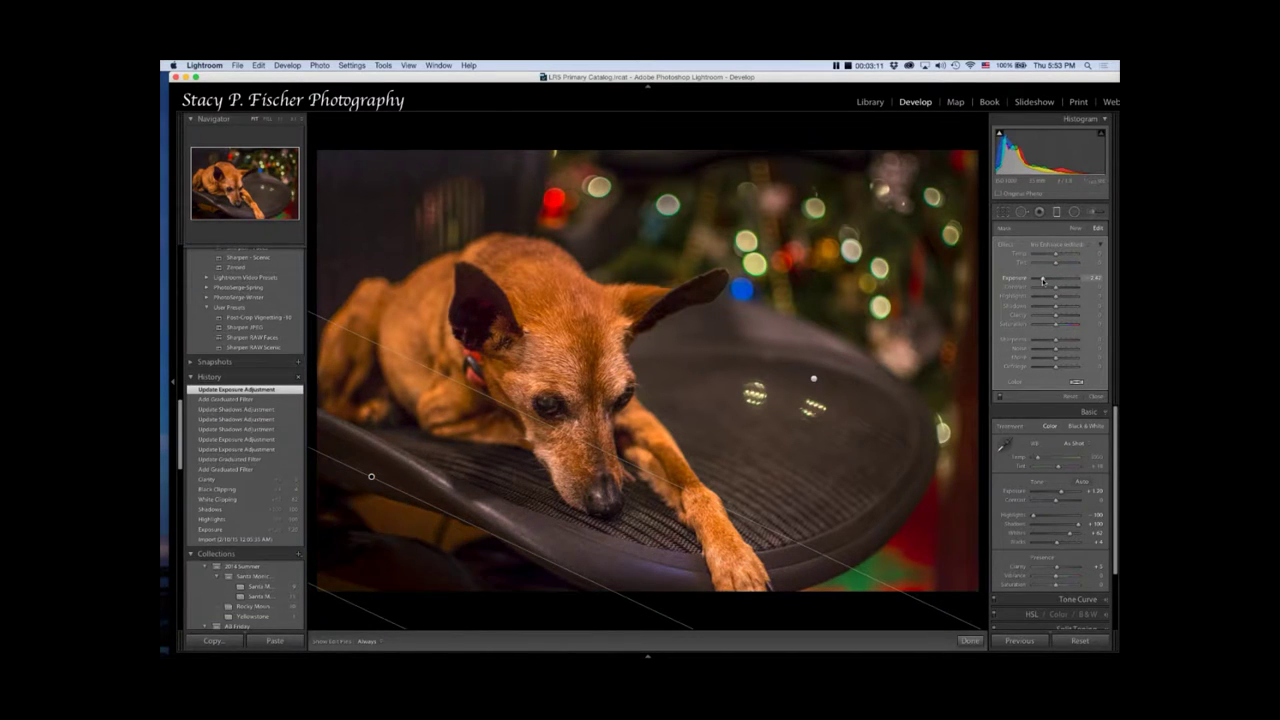
drag(1043, 281, 1043, 282)
click(969, 640)
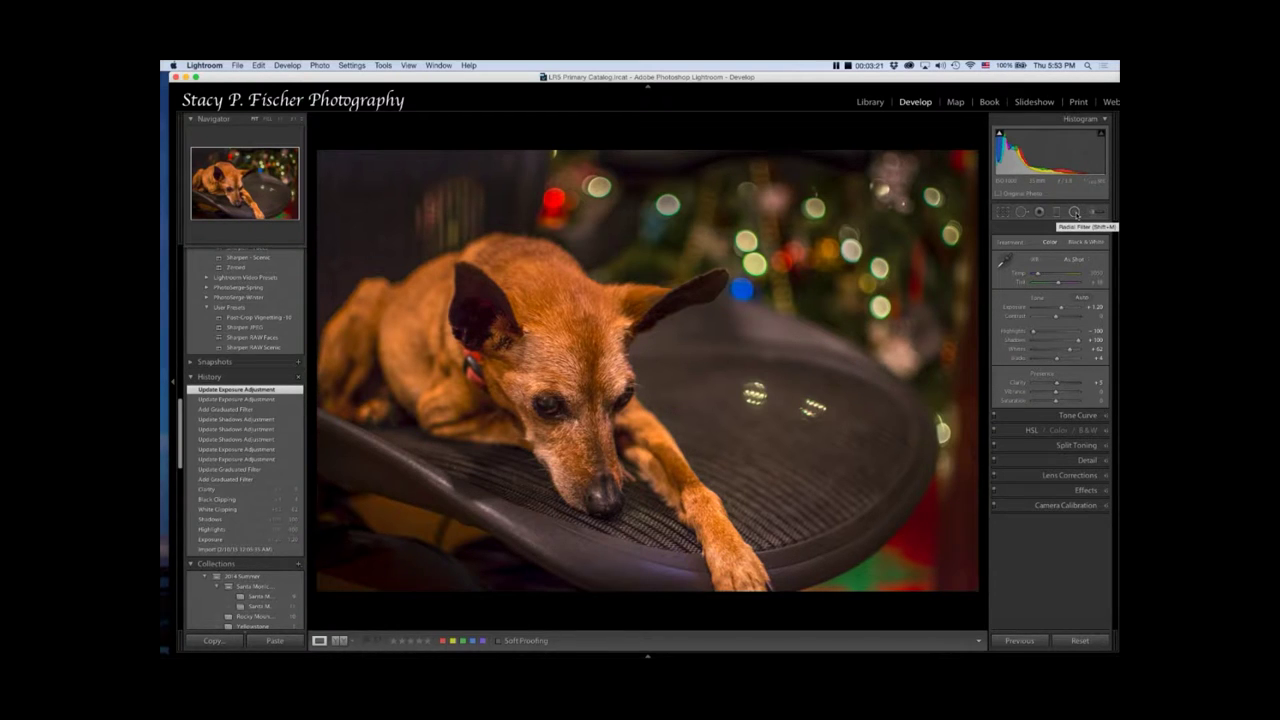
- Draw a perfectly round radial filter on the dog's face, enlarged and nudged to cover the head
click(1075, 213)
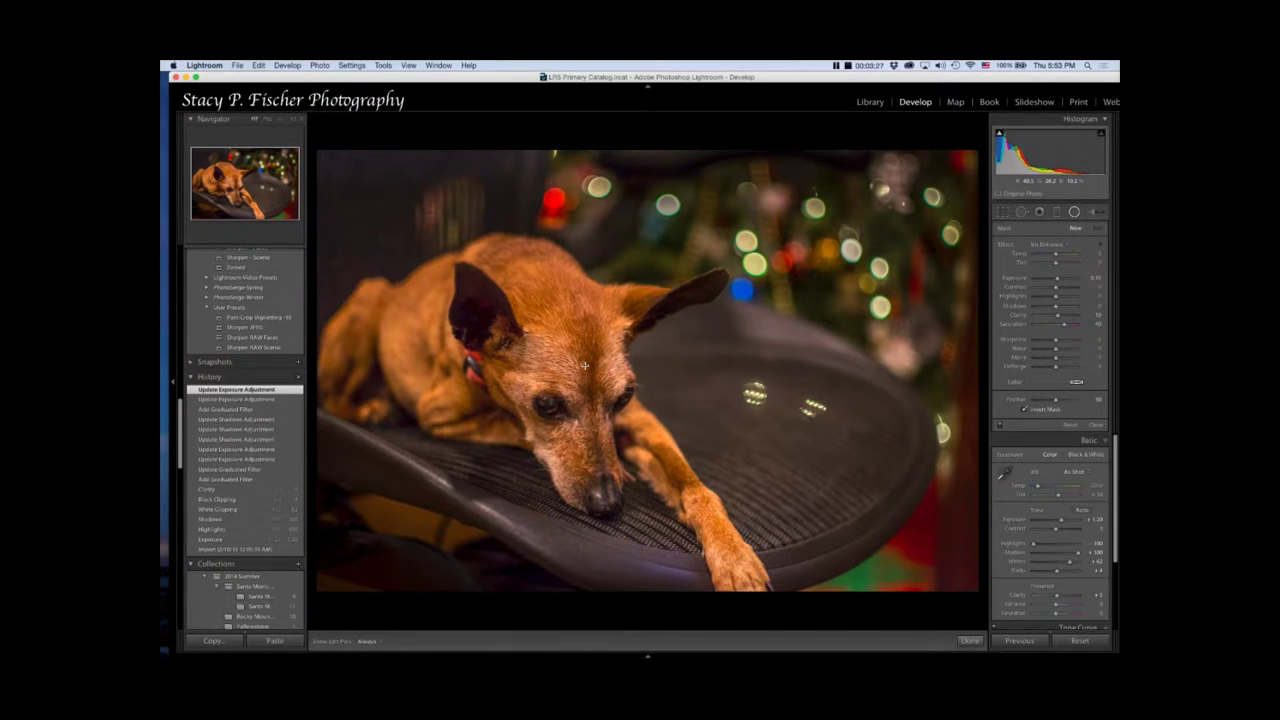
key(shift)
drag(580, 364, 450, 657)
click(413, 388)
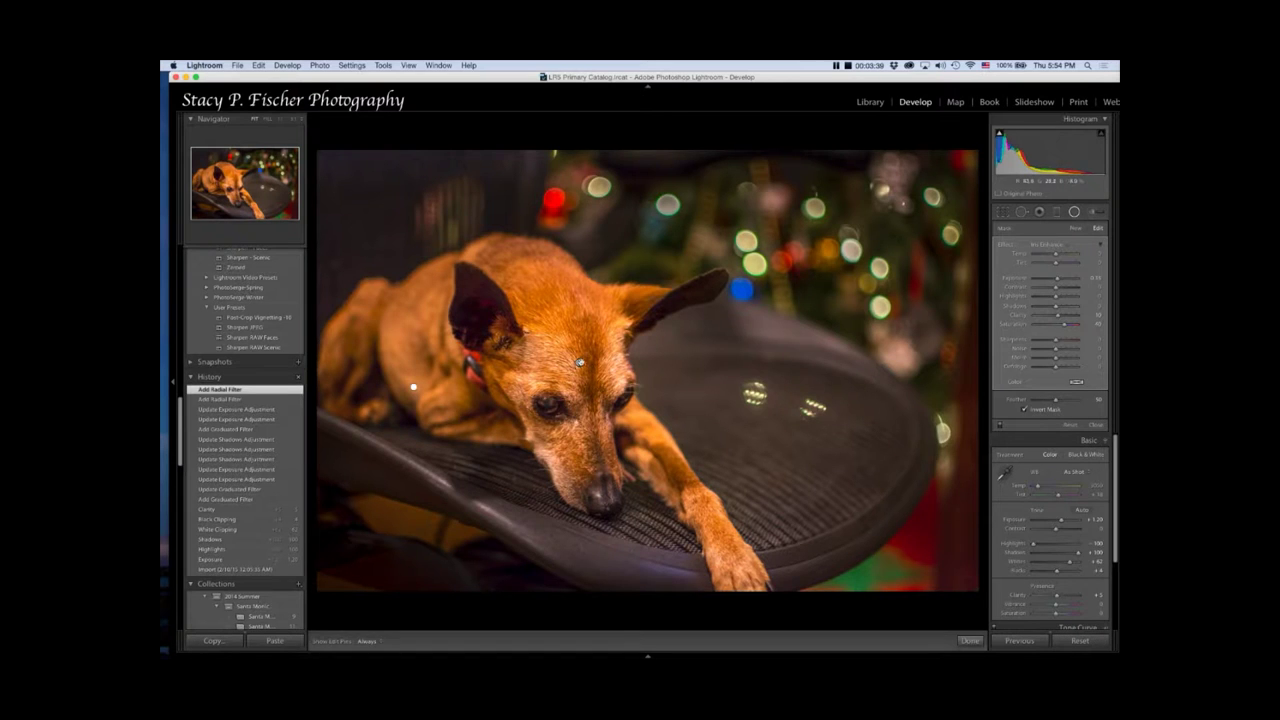
click(580, 362)
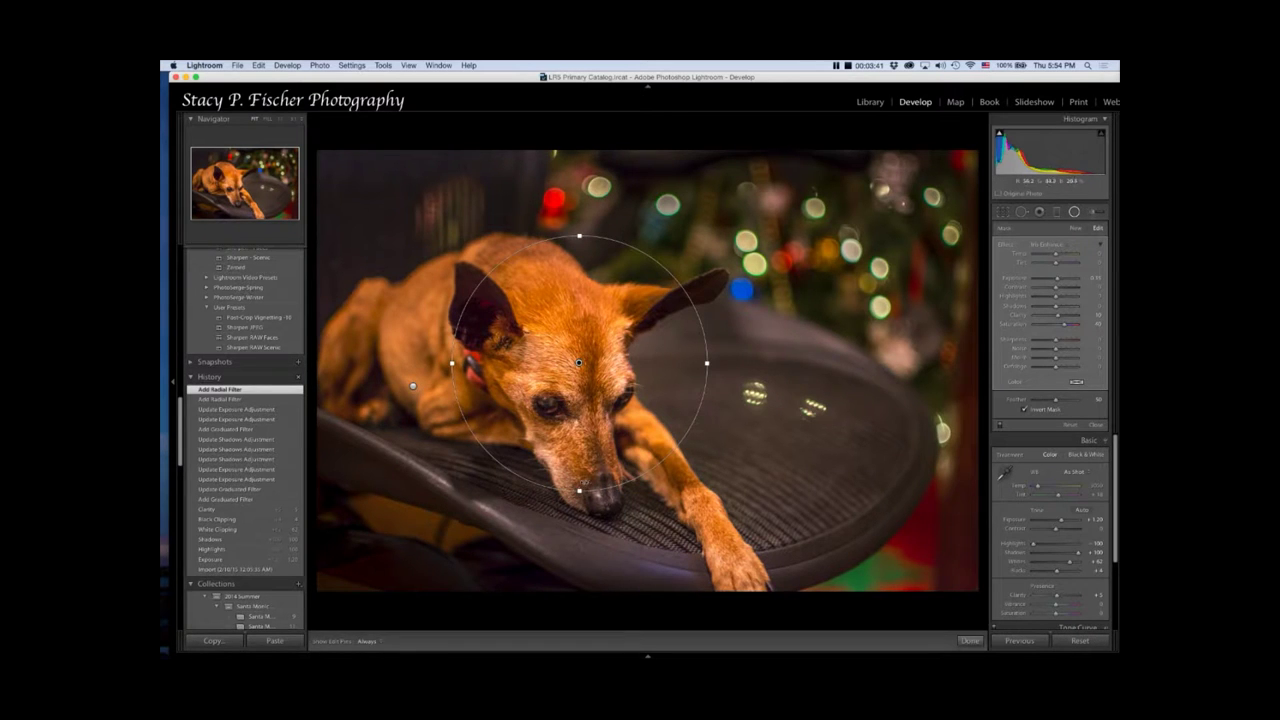
key(shift)
drag(580, 491, 578, 524)
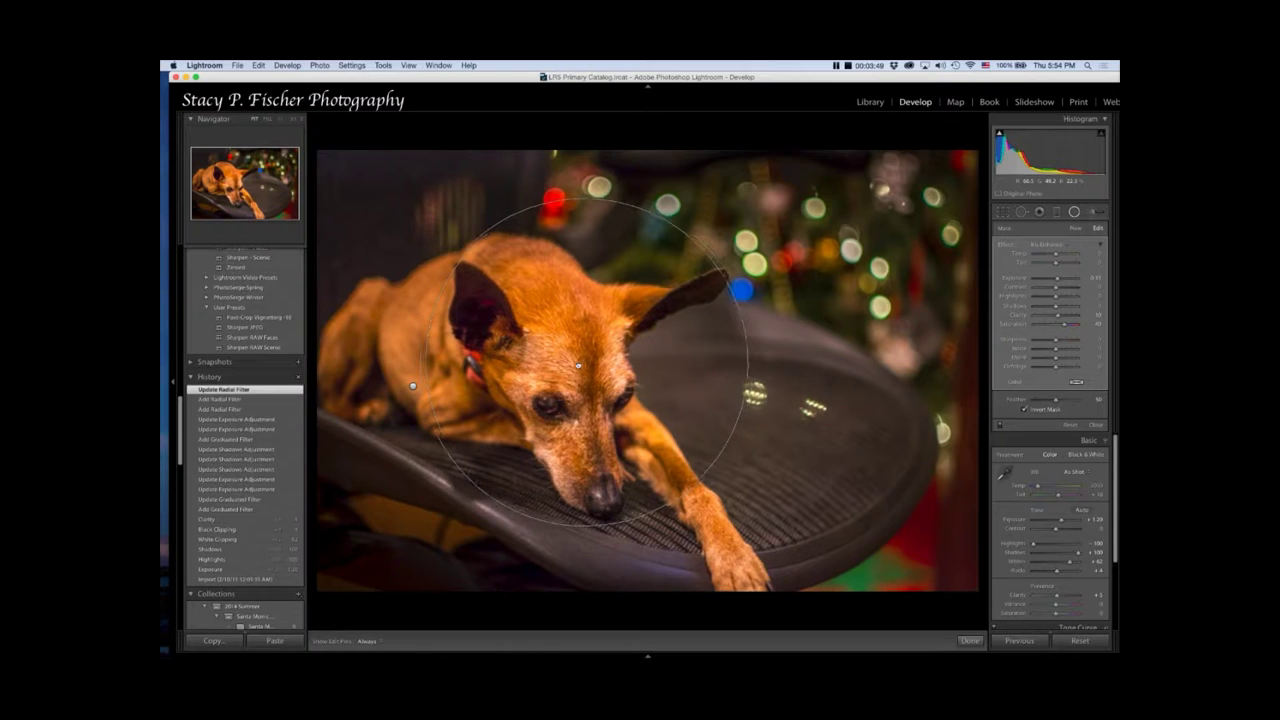
drag(575, 370, 575, 366)
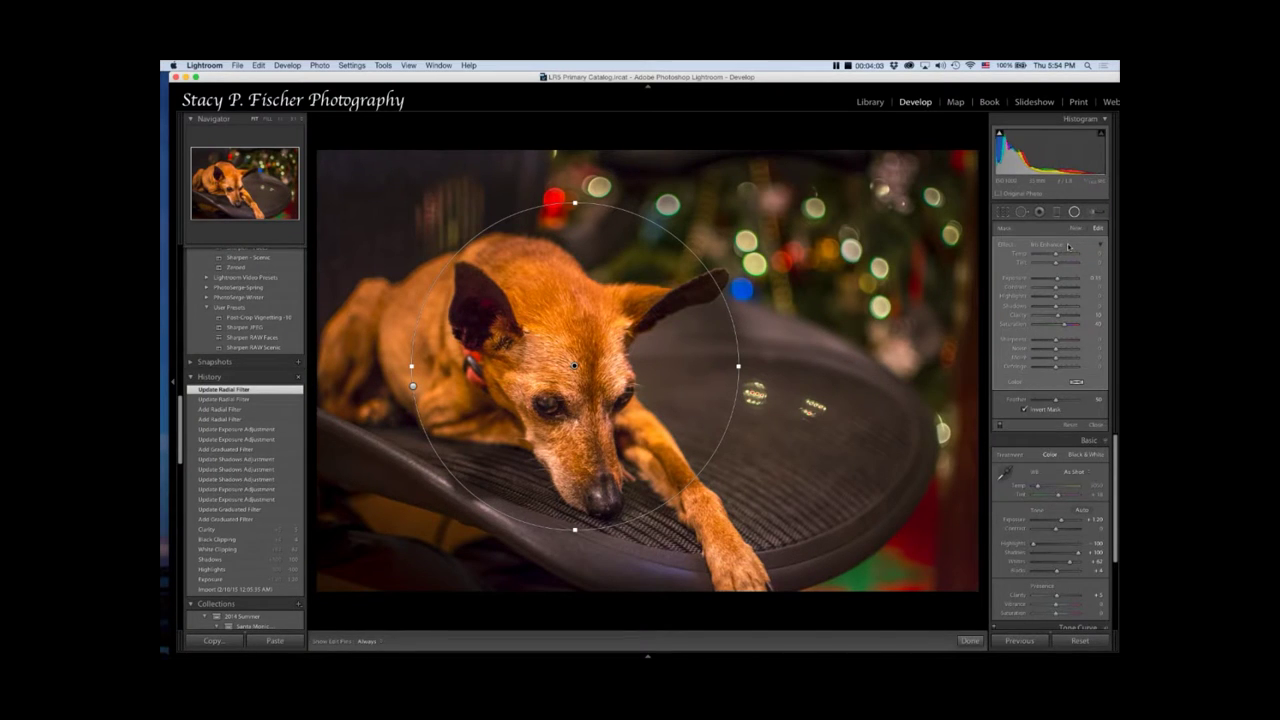
- Apply the Serge Landscapes - Basic Correction Slight preset to the face filter and compare it off/on
click(1068, 245)
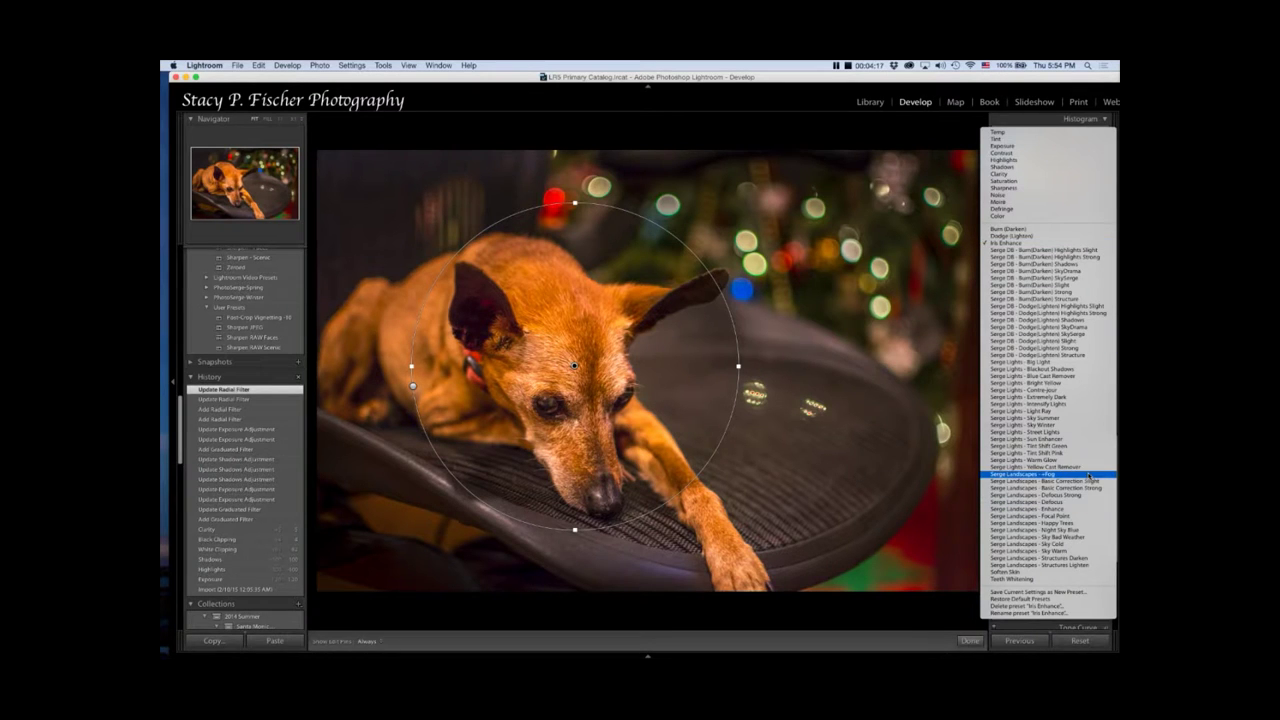
click(1092, 483)
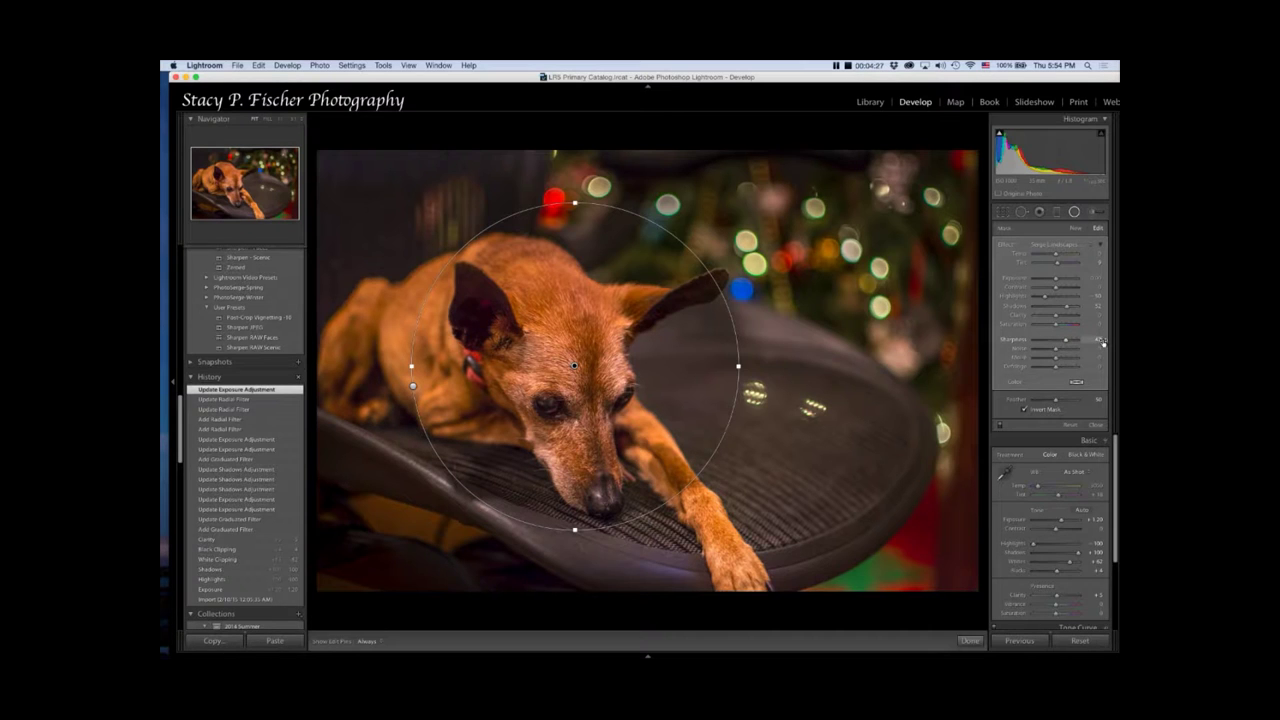
click(1000, 426)
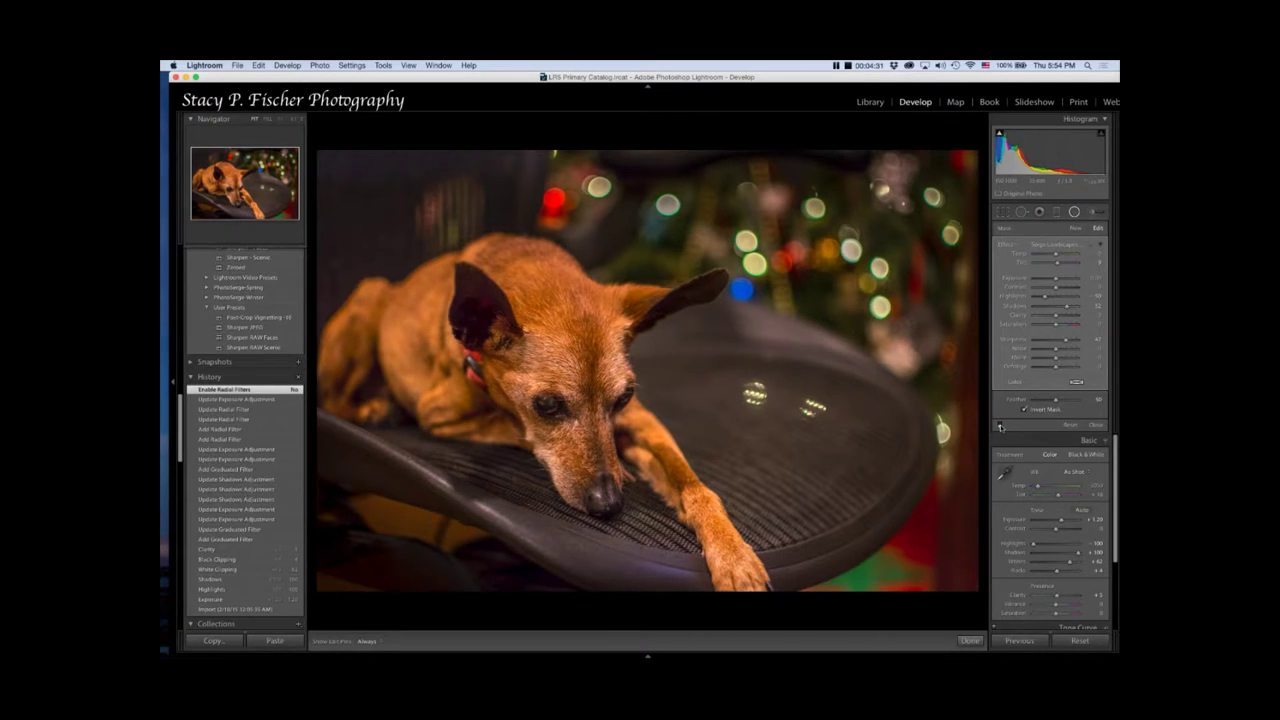
click(1000, 426)
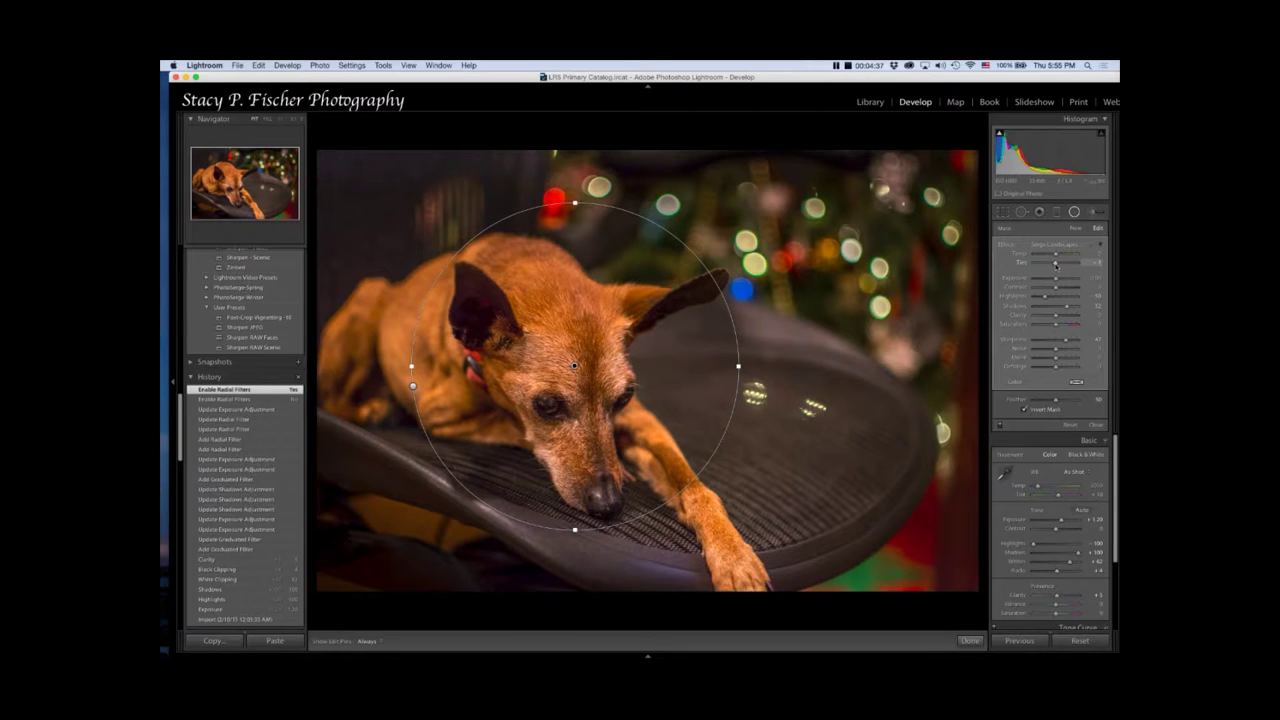
- Adjust the face filter's tint, compare the radial filters off and on again, and finish
click(1056, 265)
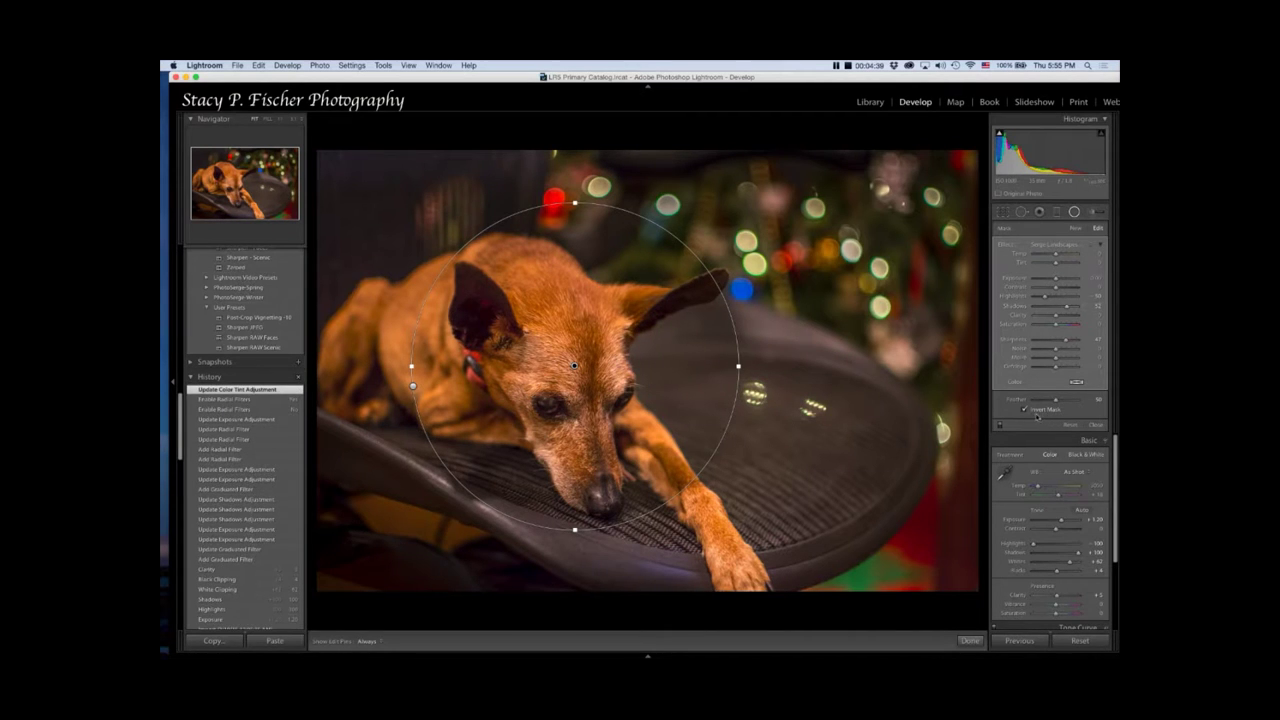
click(1000, 428)
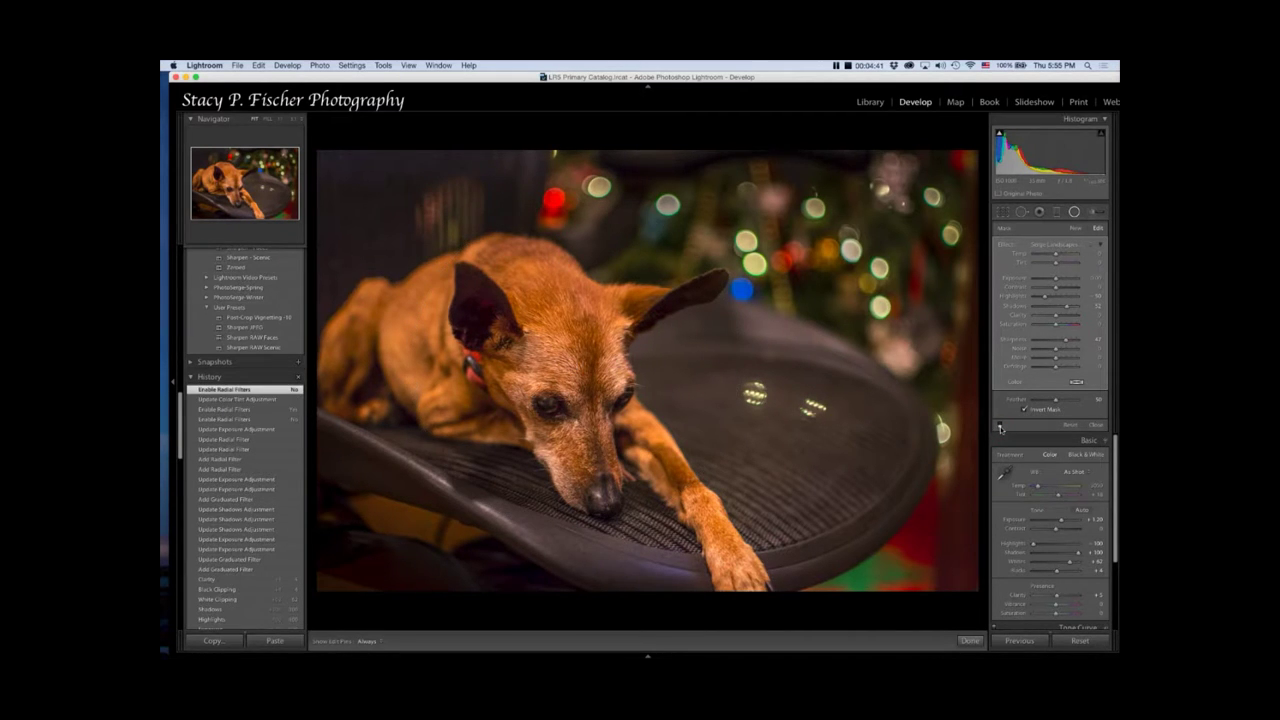
click(1000, 428)
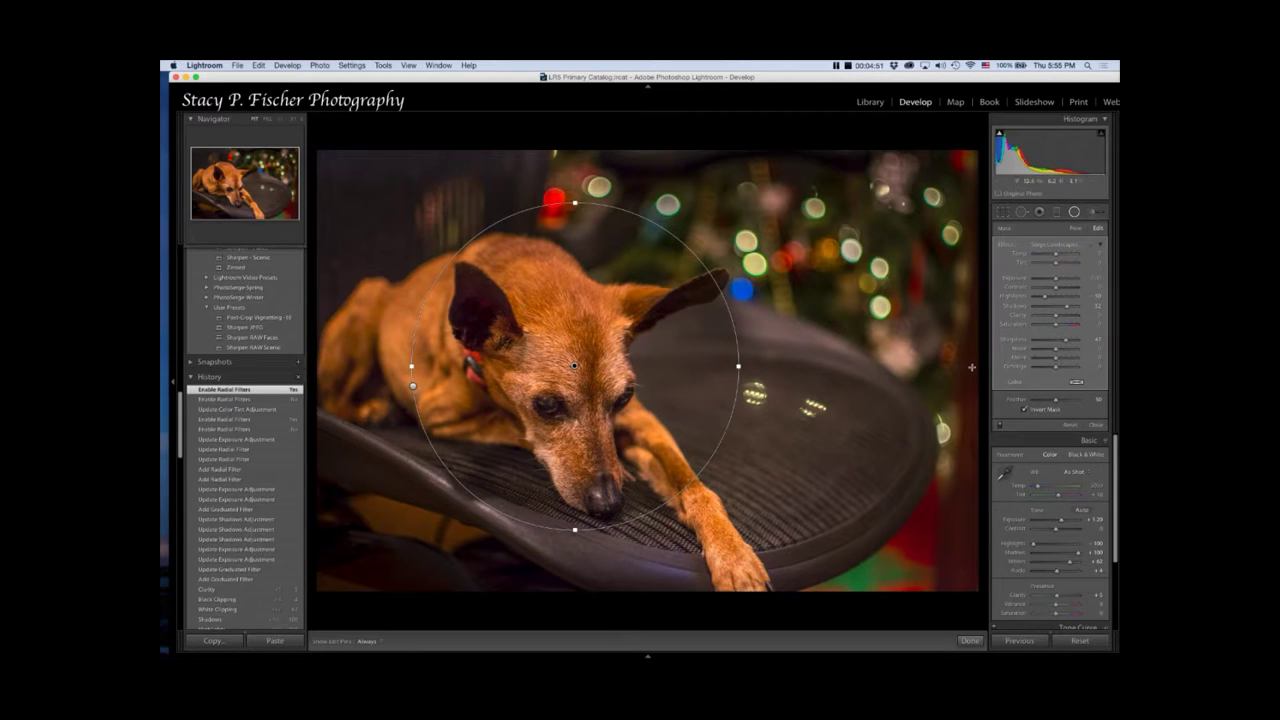
click(970, 641)
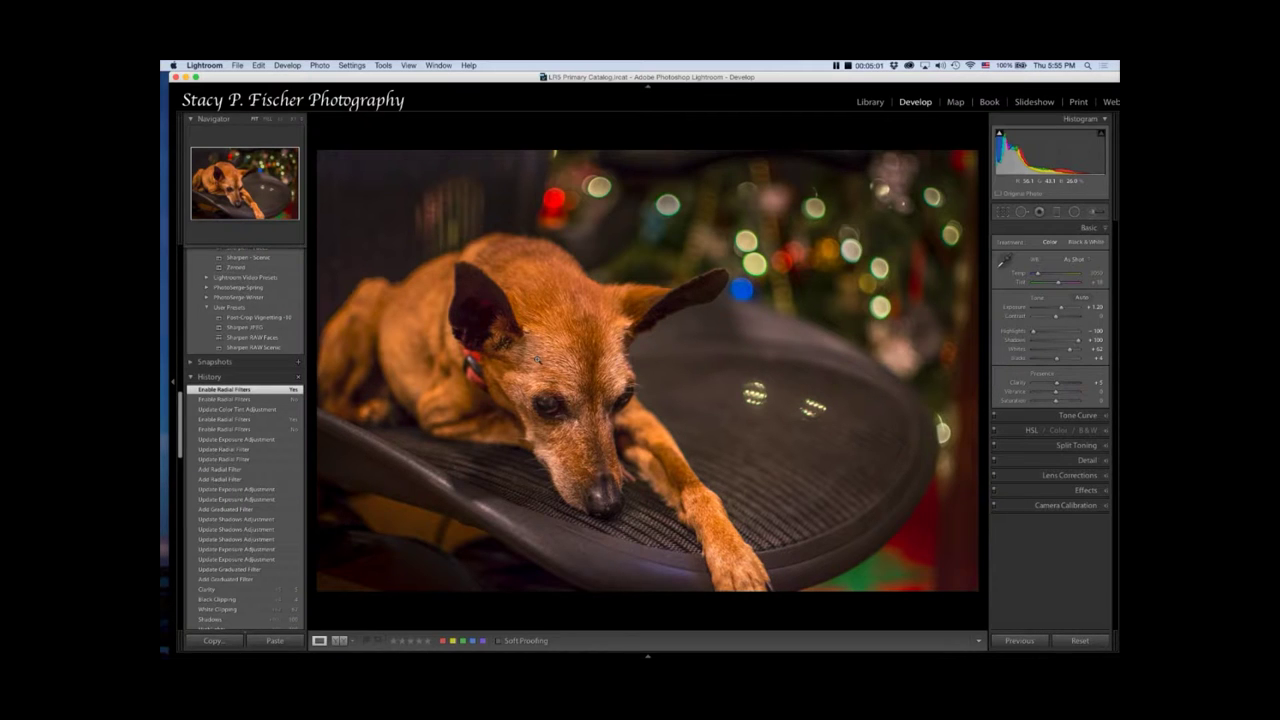
- Draw a new elliptical radial filter over the dog, tilted down-right, enlarged and shifted down
click(1108, 491)
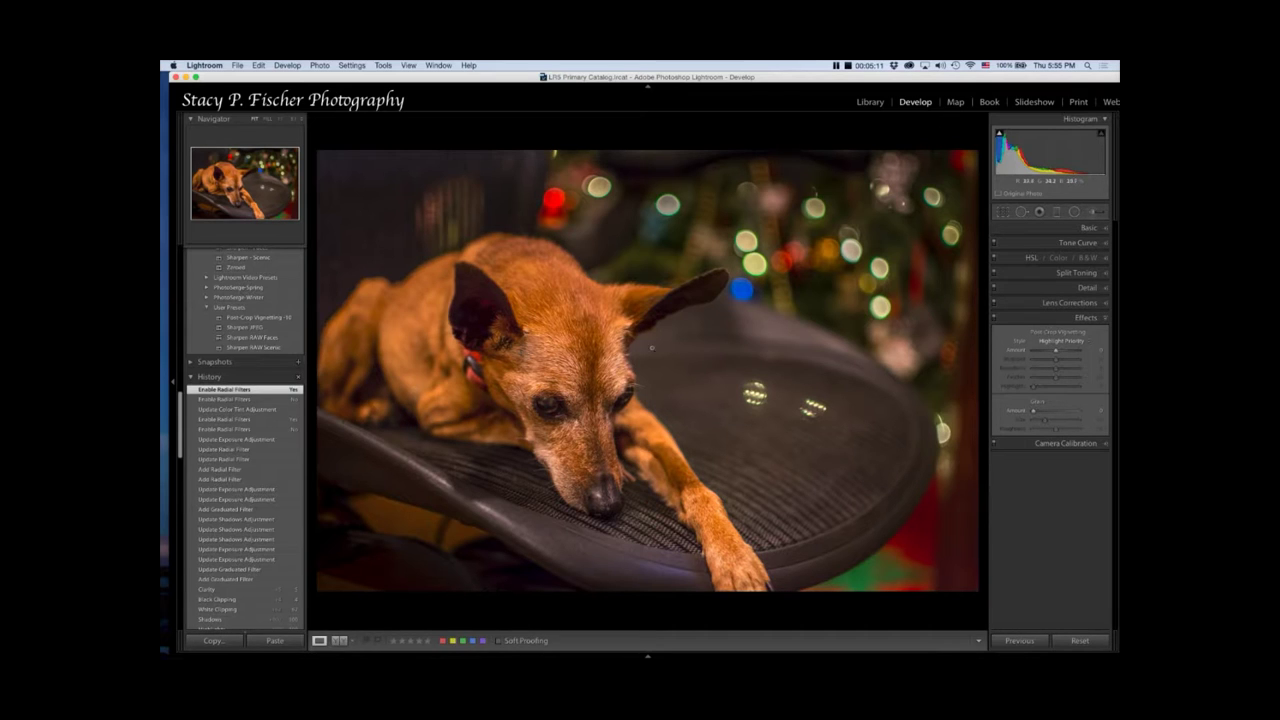
click(1074, 212)
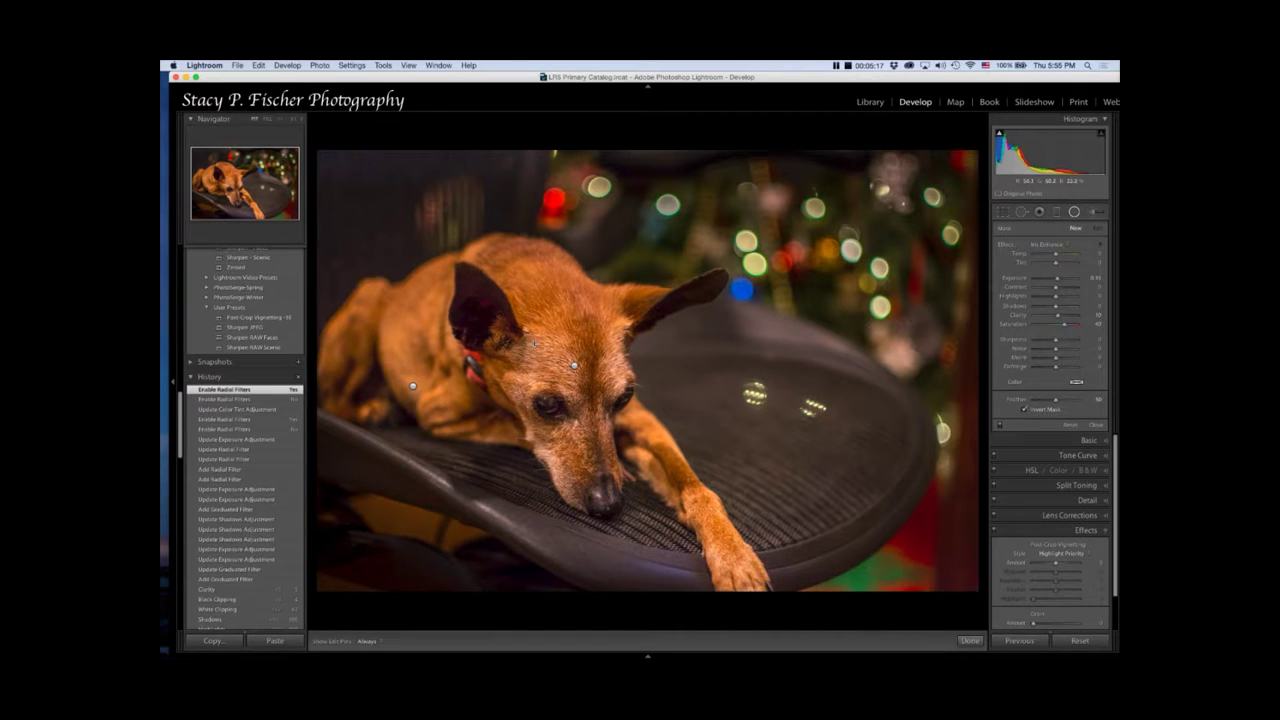
drag(536, 343, 302, 264)
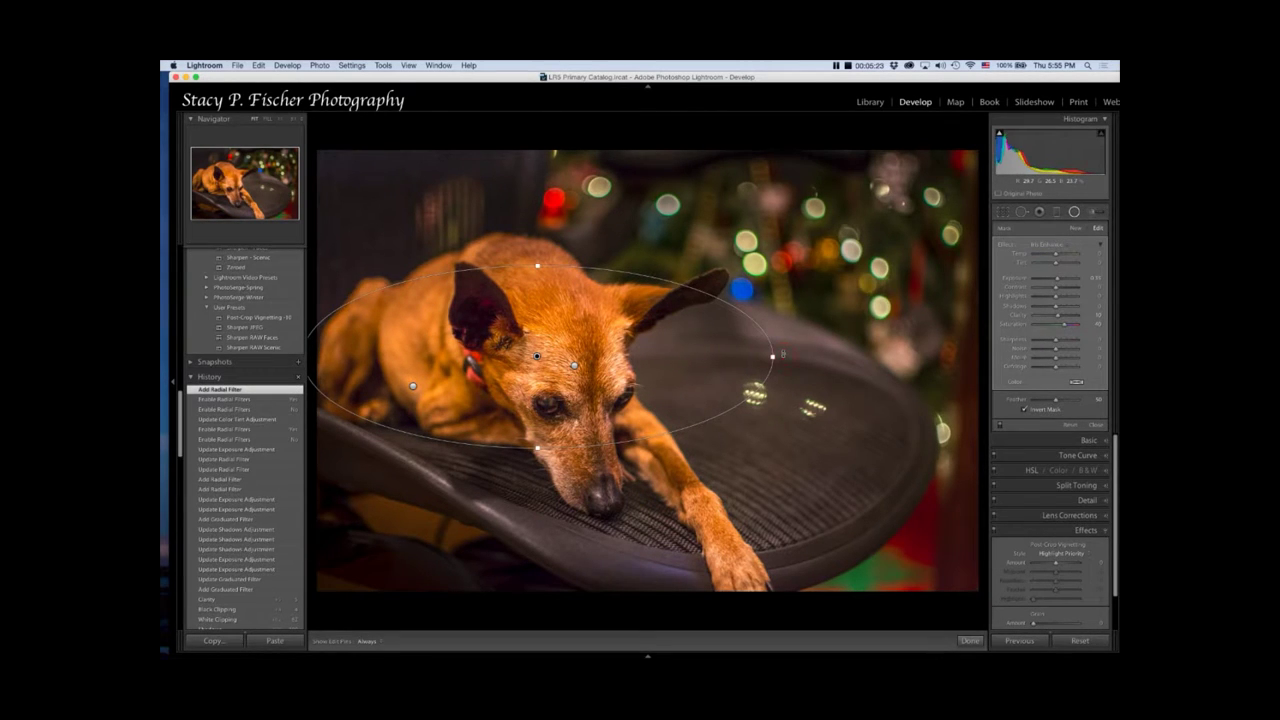
drag(782, 354, 771, 457)
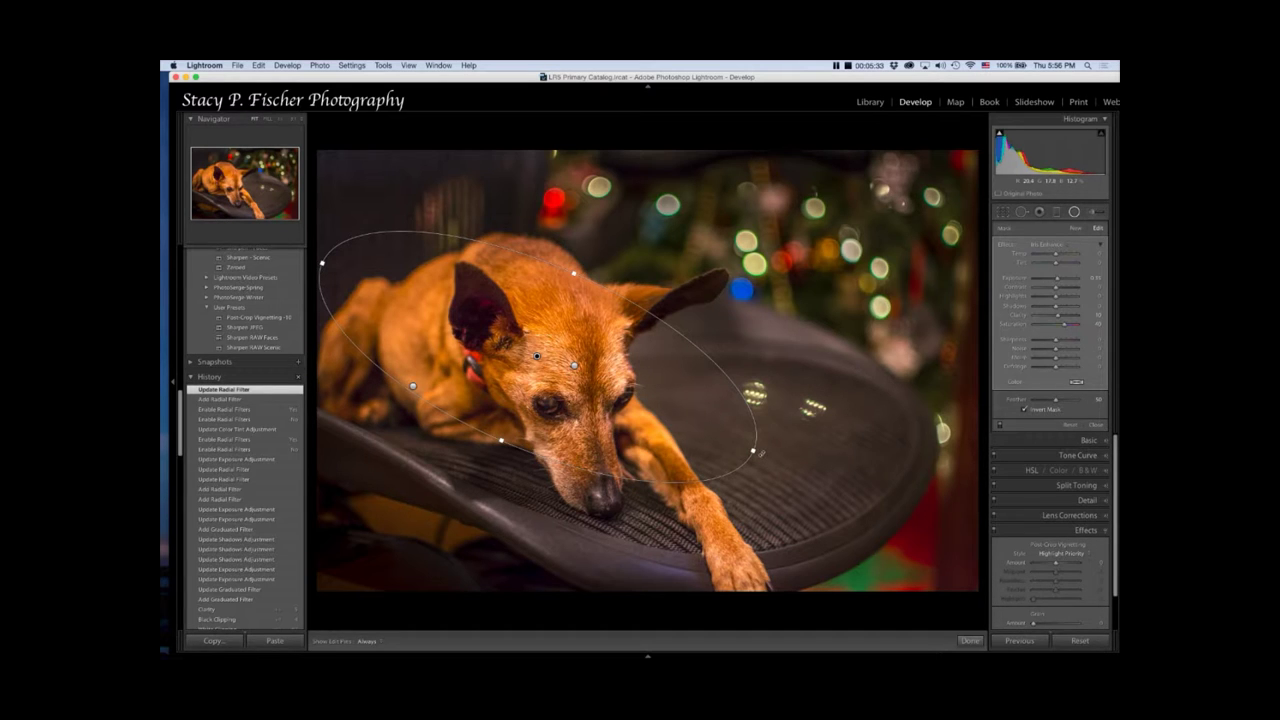
drag(760, 455, 758, 463)
drag(577, 275, 608, 220)
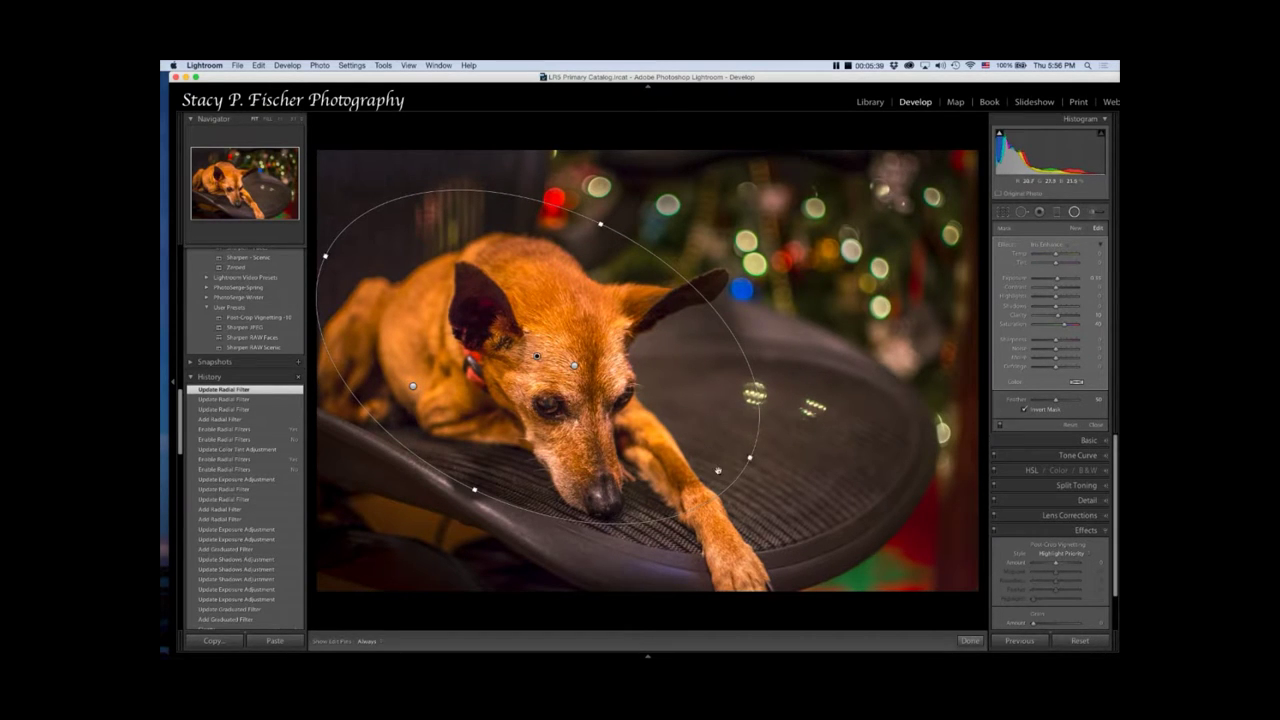
drag(750, 459, 763, 465)
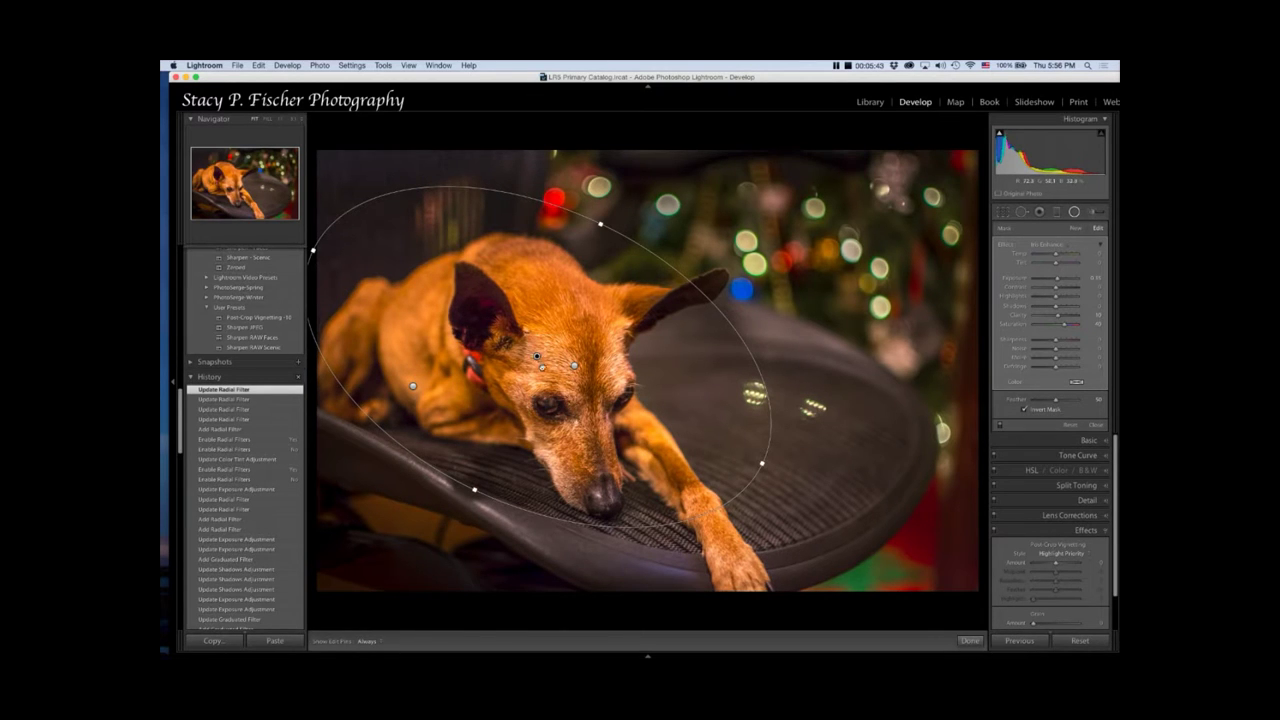
drag(539, 356, 543, 373)
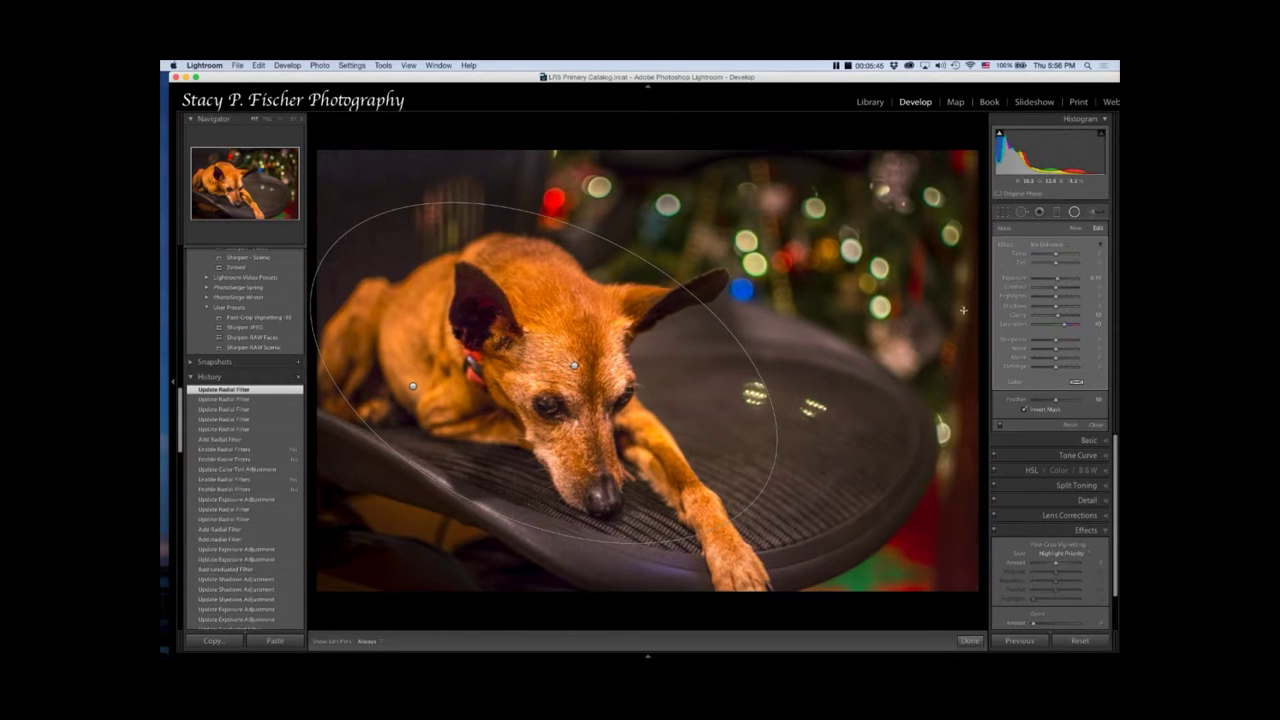
- Lower the ellipse's exposure, apply it outside the ellipse, adjust its shadows, then pick the Adjustment Brush
click(1008, 248)
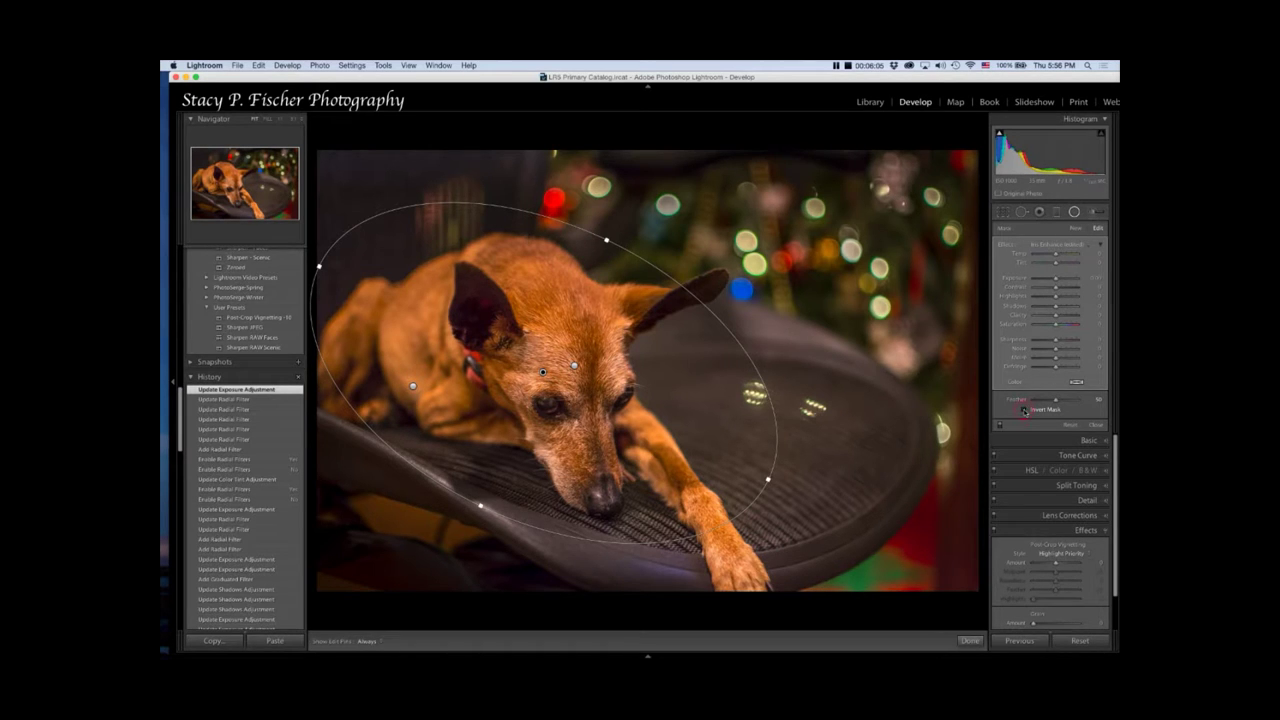
click(1024, 410)
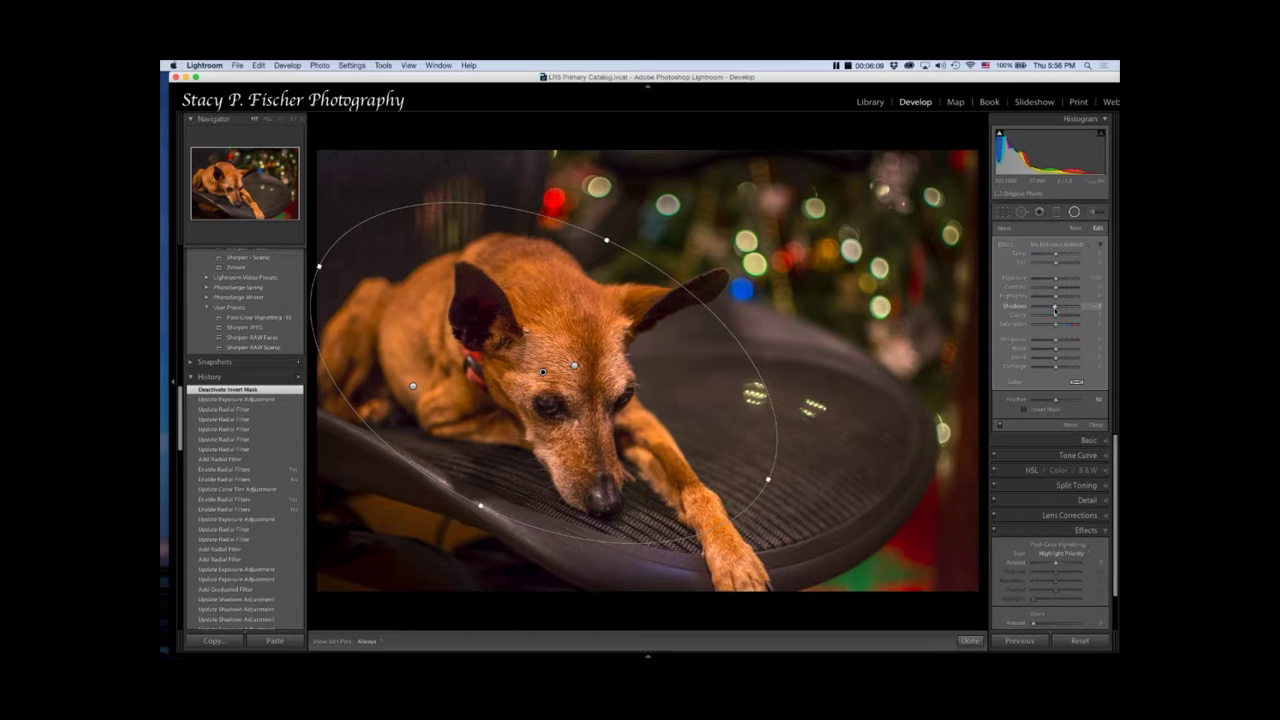
drag(1055, 310, 1052, 312)
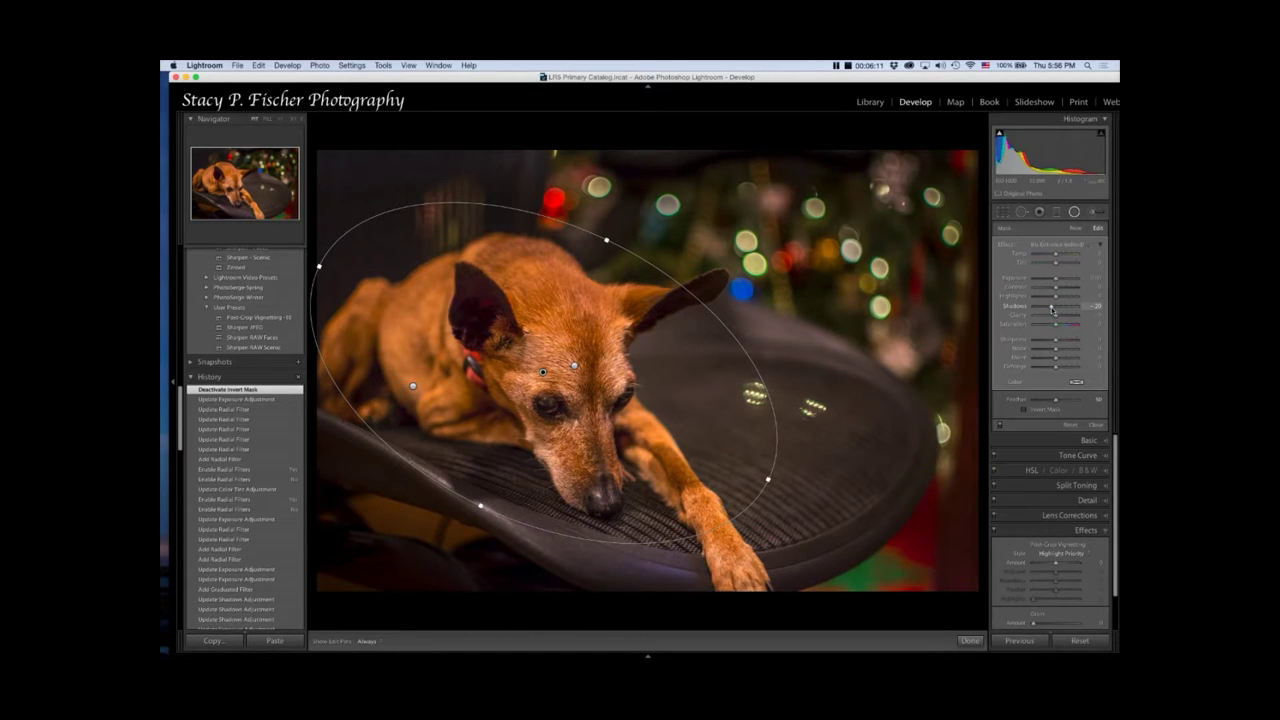
drag(1052, 312, 1052, 309)
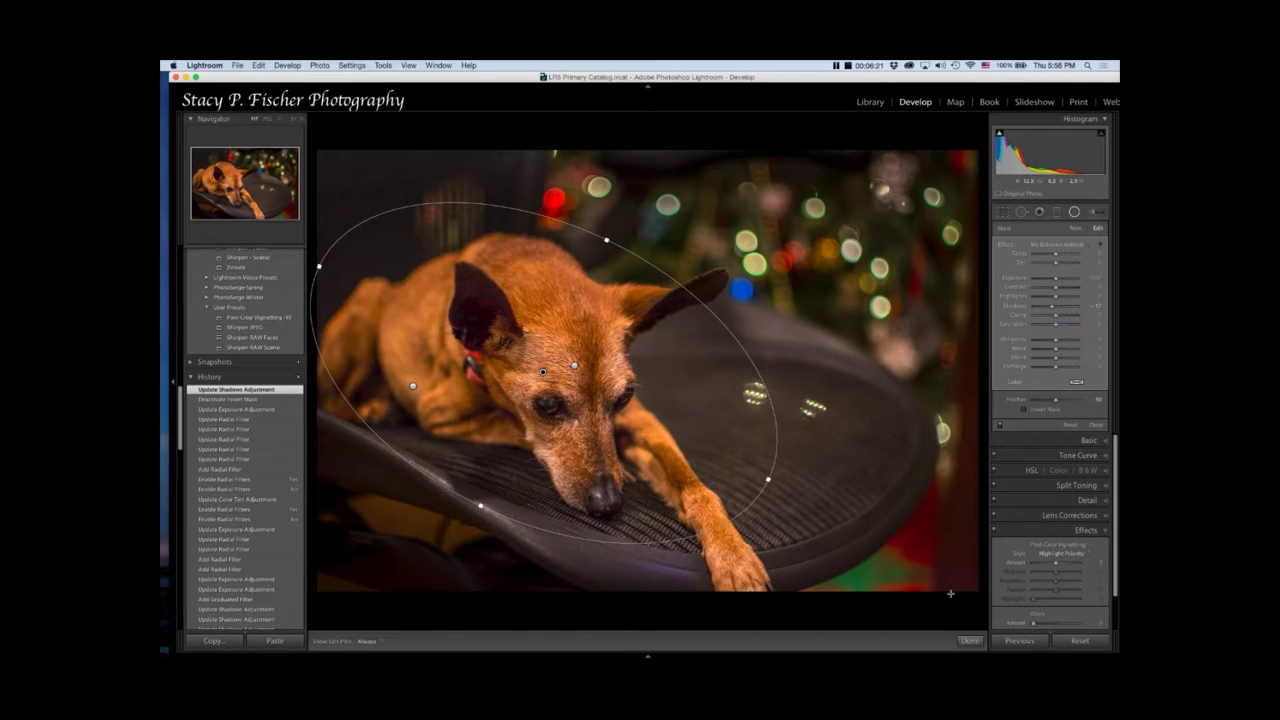
click(969, 641)
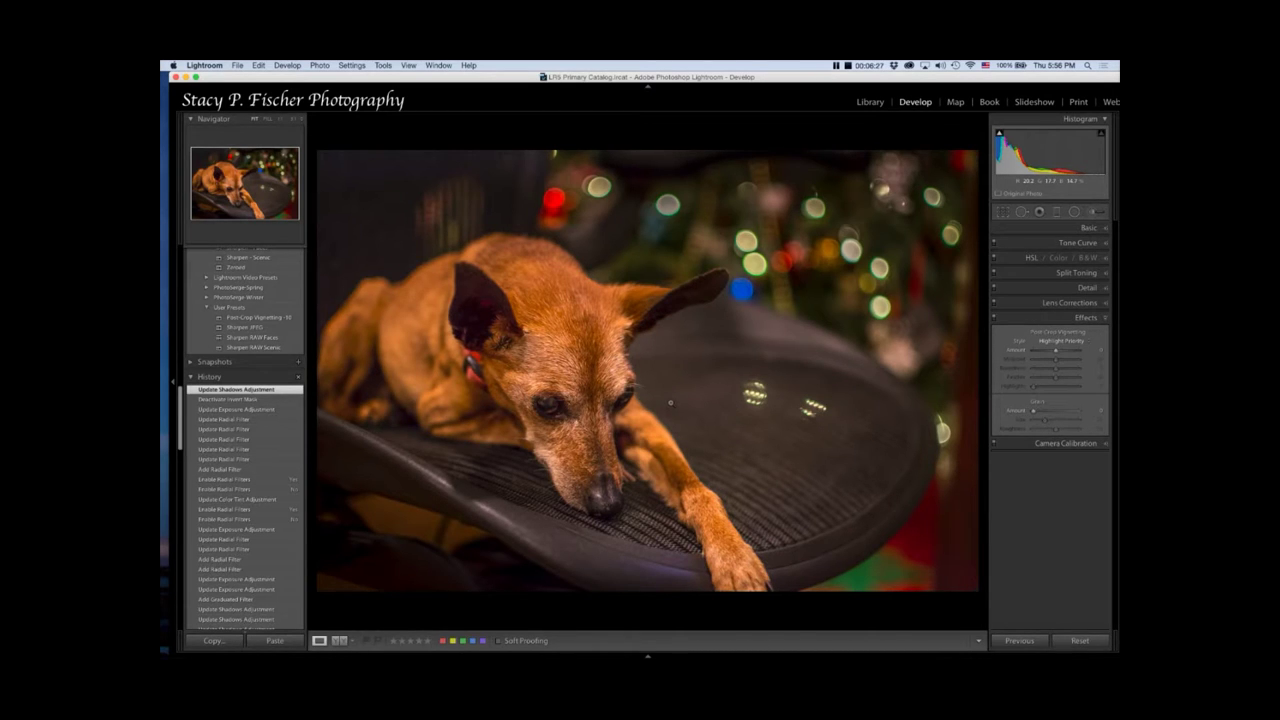
click(1094, 213)
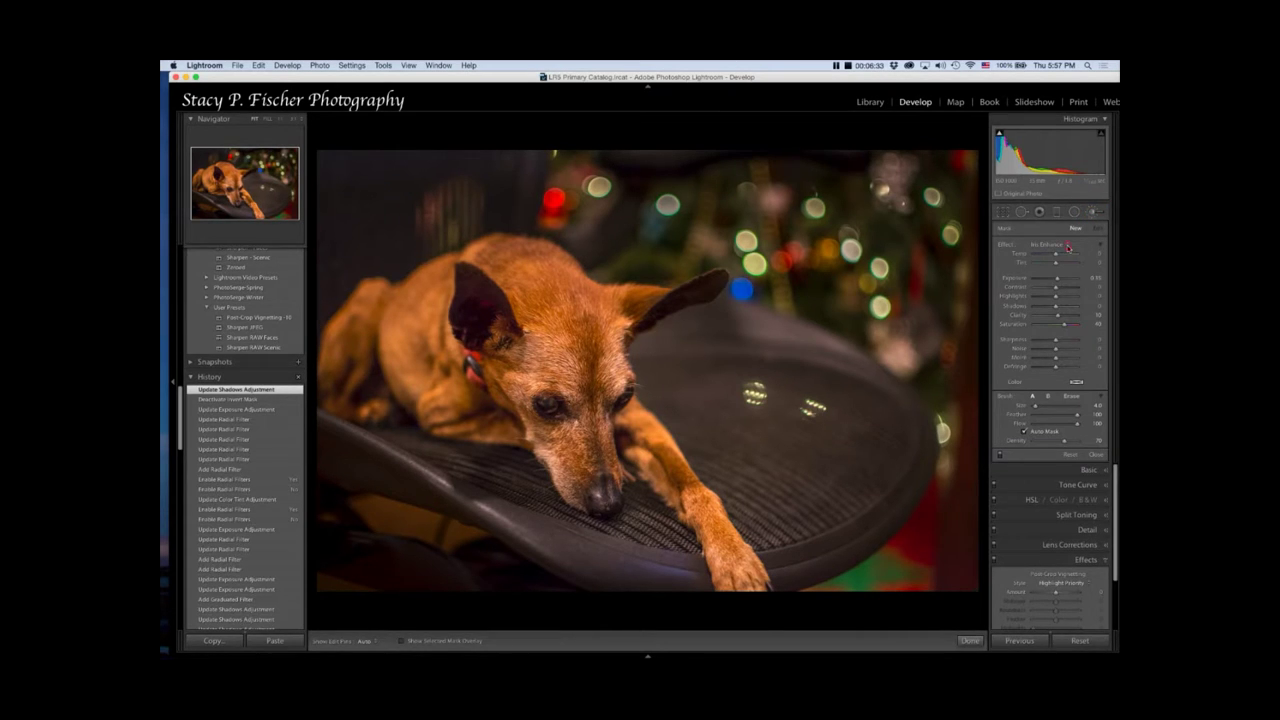
- Paint the Iris Enhance brush effect onto the left eye and show its mask in red
click(1068, 247)
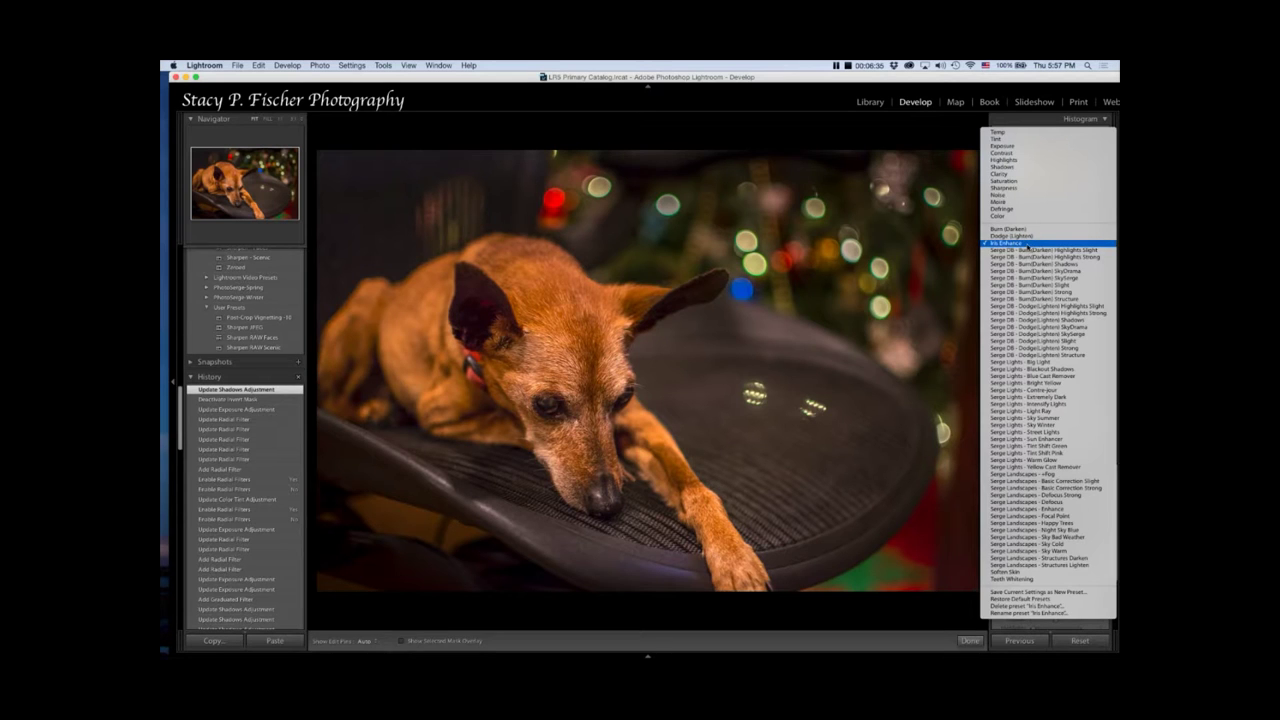
click(1027, 245)
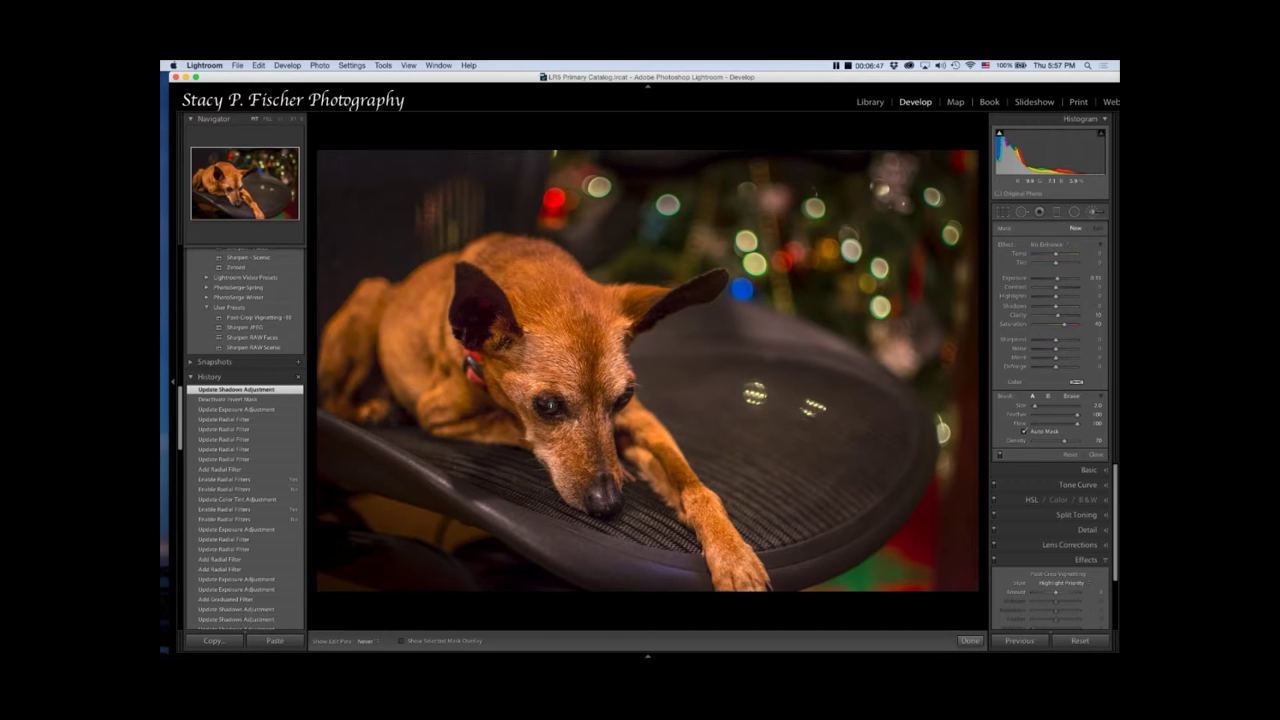
click(560, 400)
drag(550, 404, 551, 407)
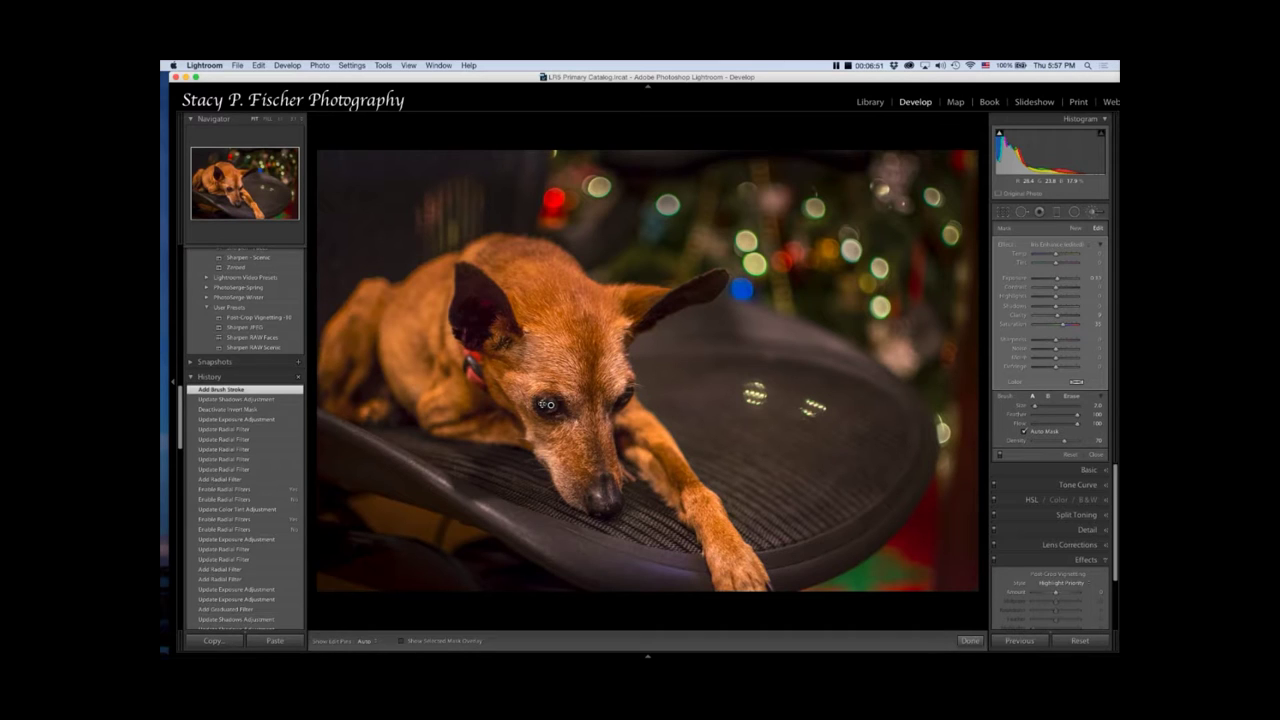
drag(548, 404, 542, 405)
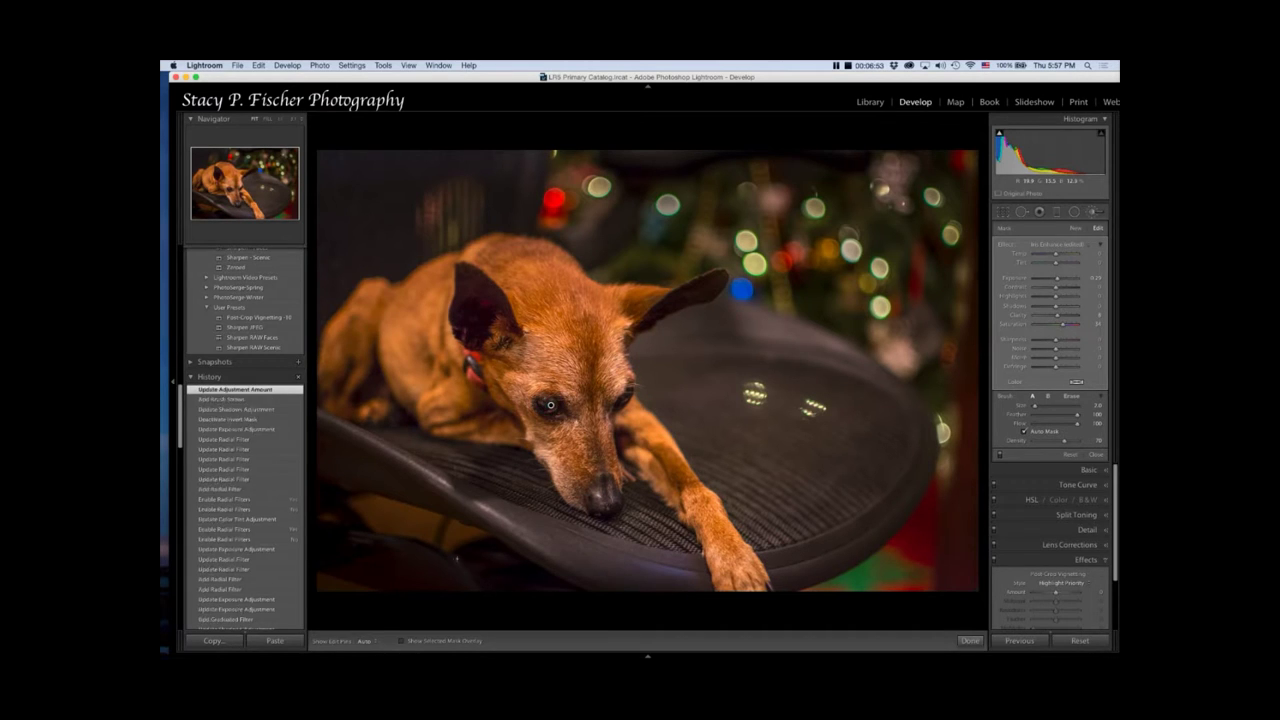
click(401, 641)
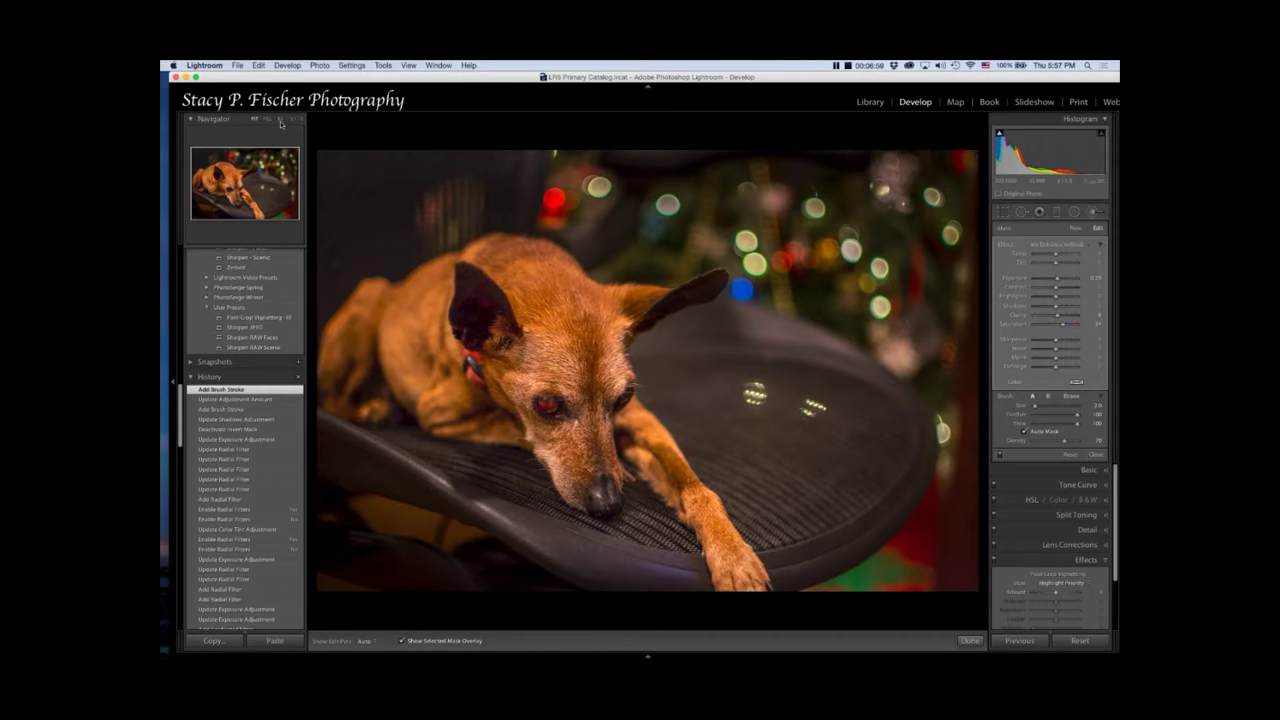
- Zoom to 1:1 and paint more Iris Enhance strokes across the first eye
key(z)
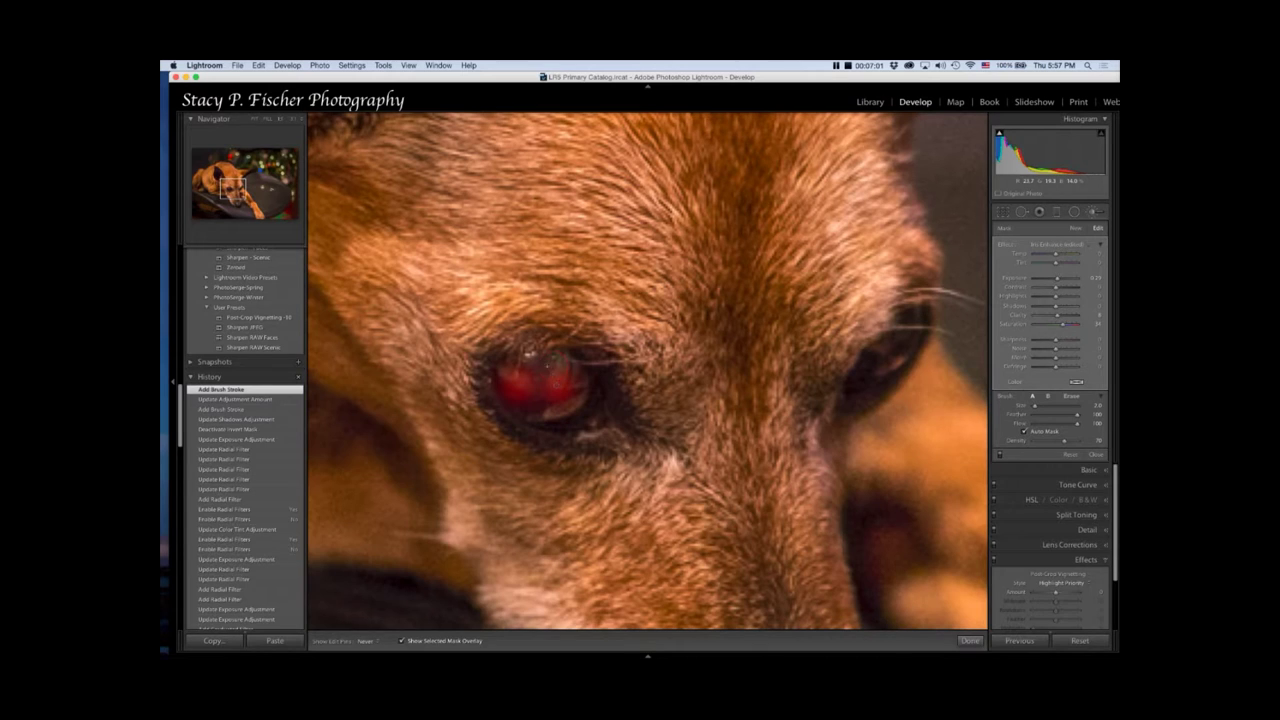
click(540, 375)
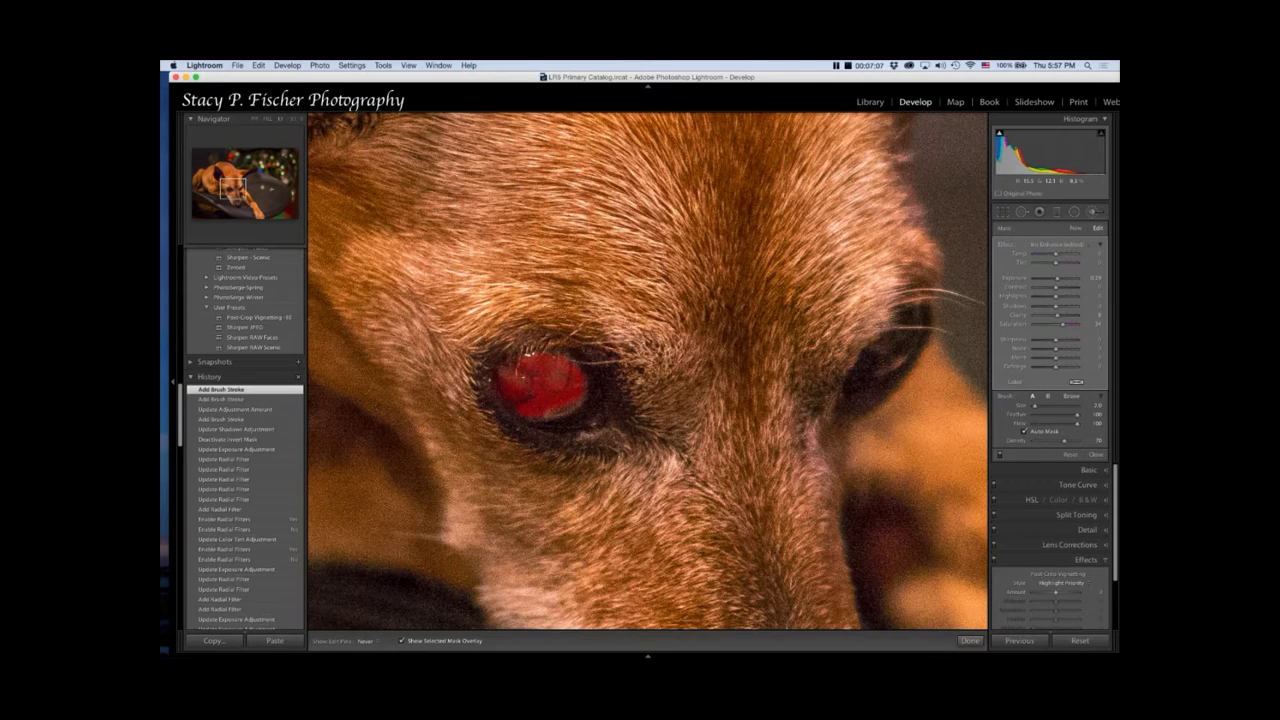
click(540, 380)
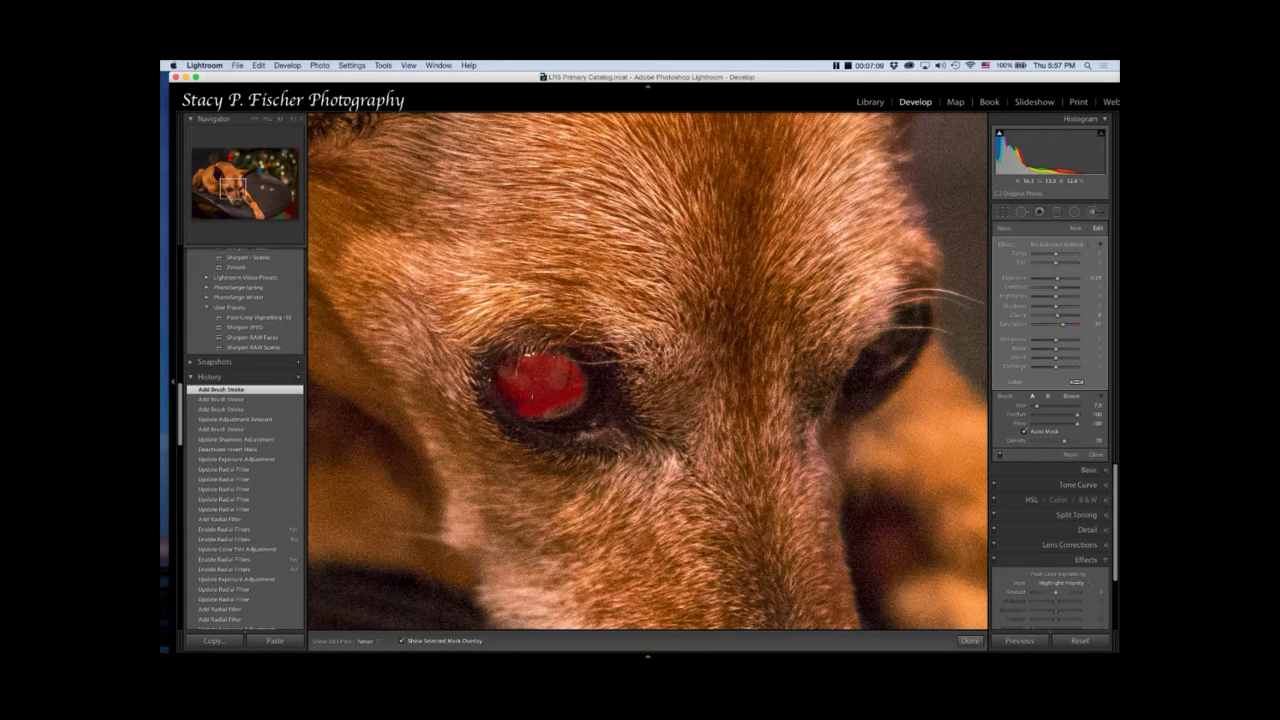
click(508, 360)
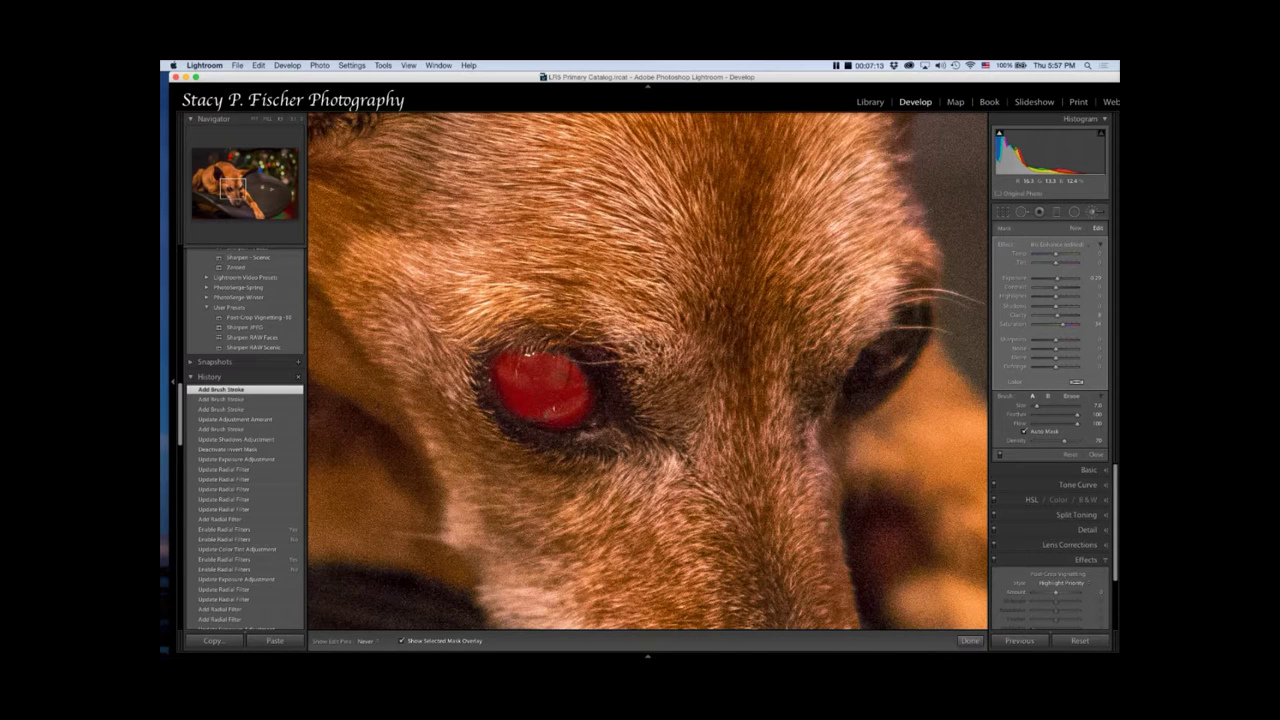
click(556, 385)
- Erase mask spill along the eye's edge, paint the other eye, and return to the full view
key(alt)
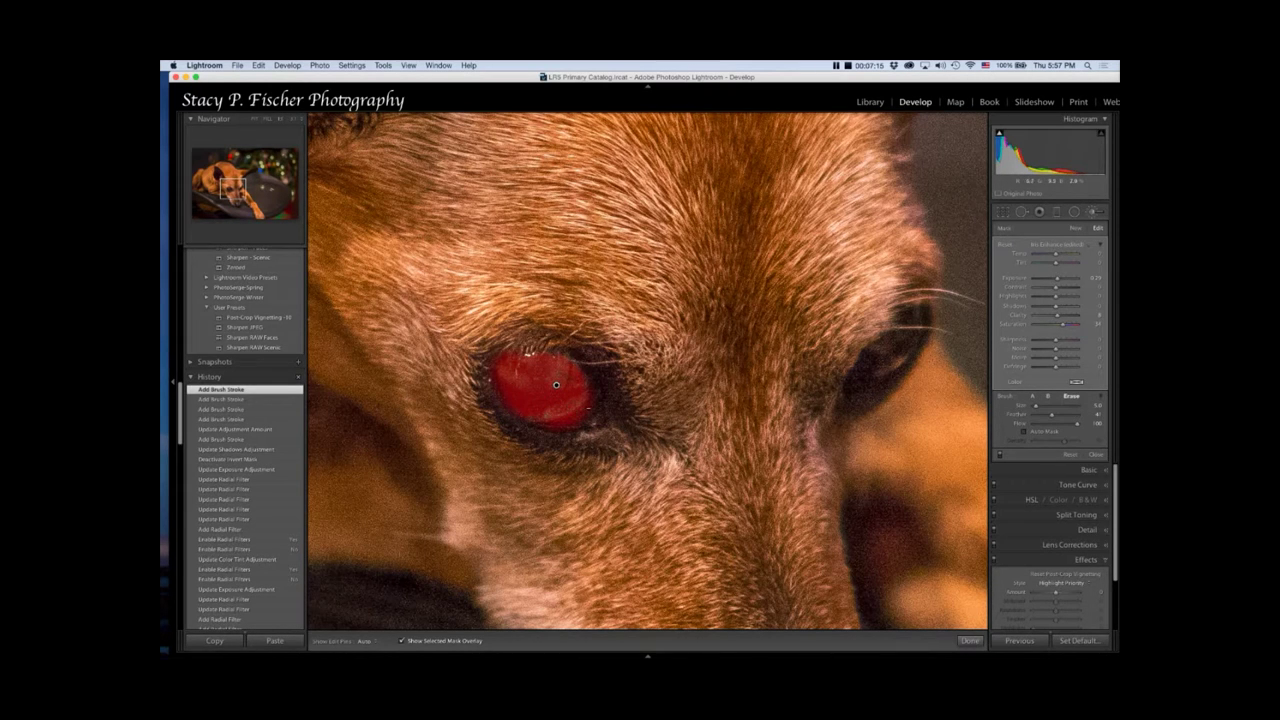
key(h)
drag(498, 372, 518, 356)
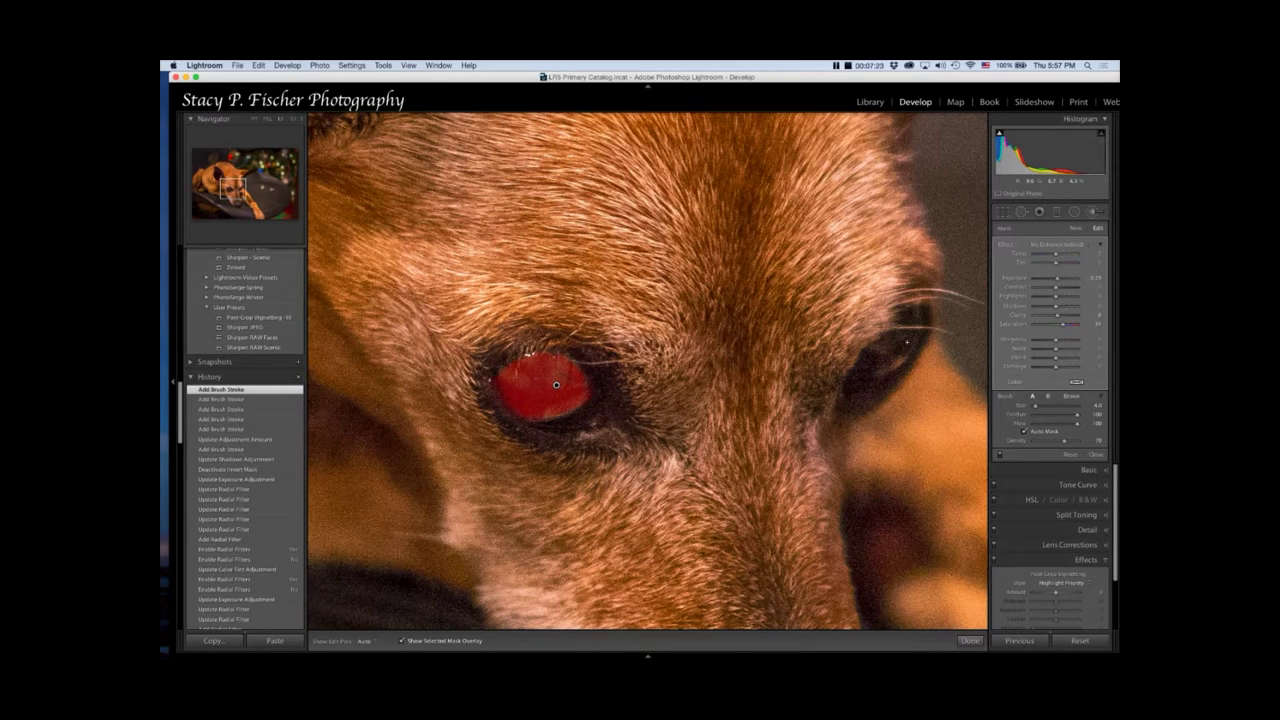
drag(908, 342, 868, 364)
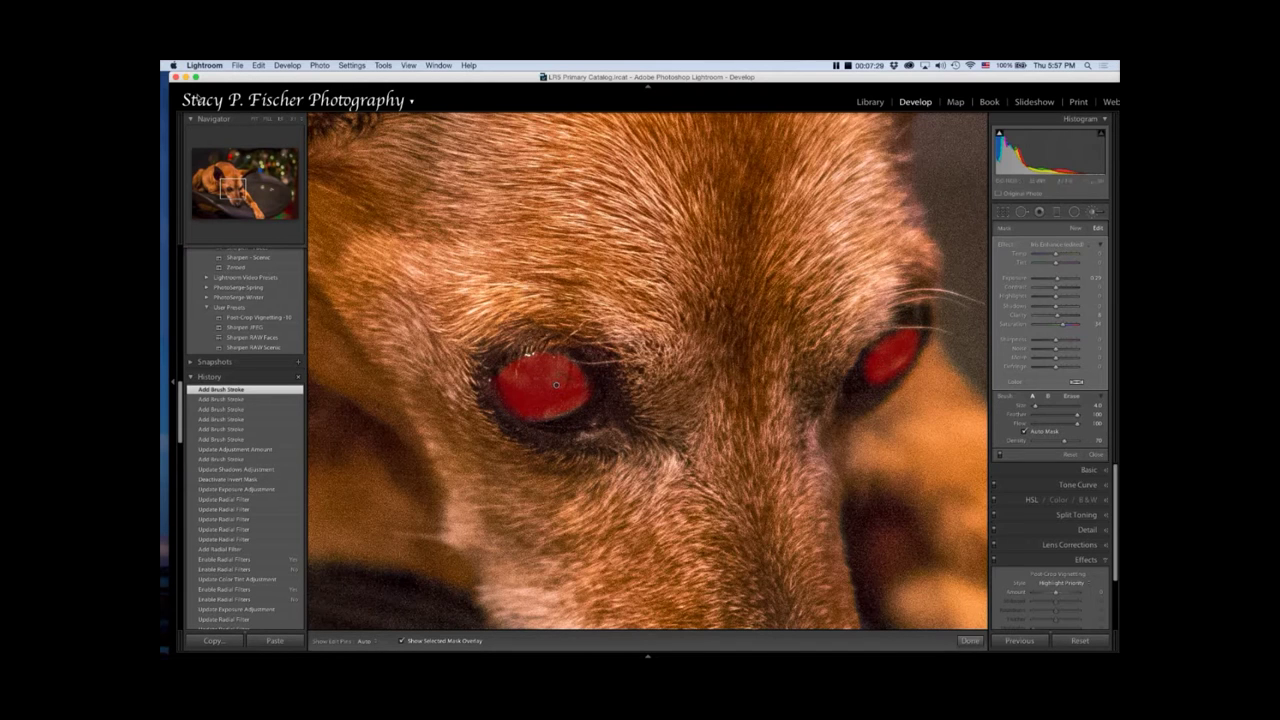
click(255, 119)
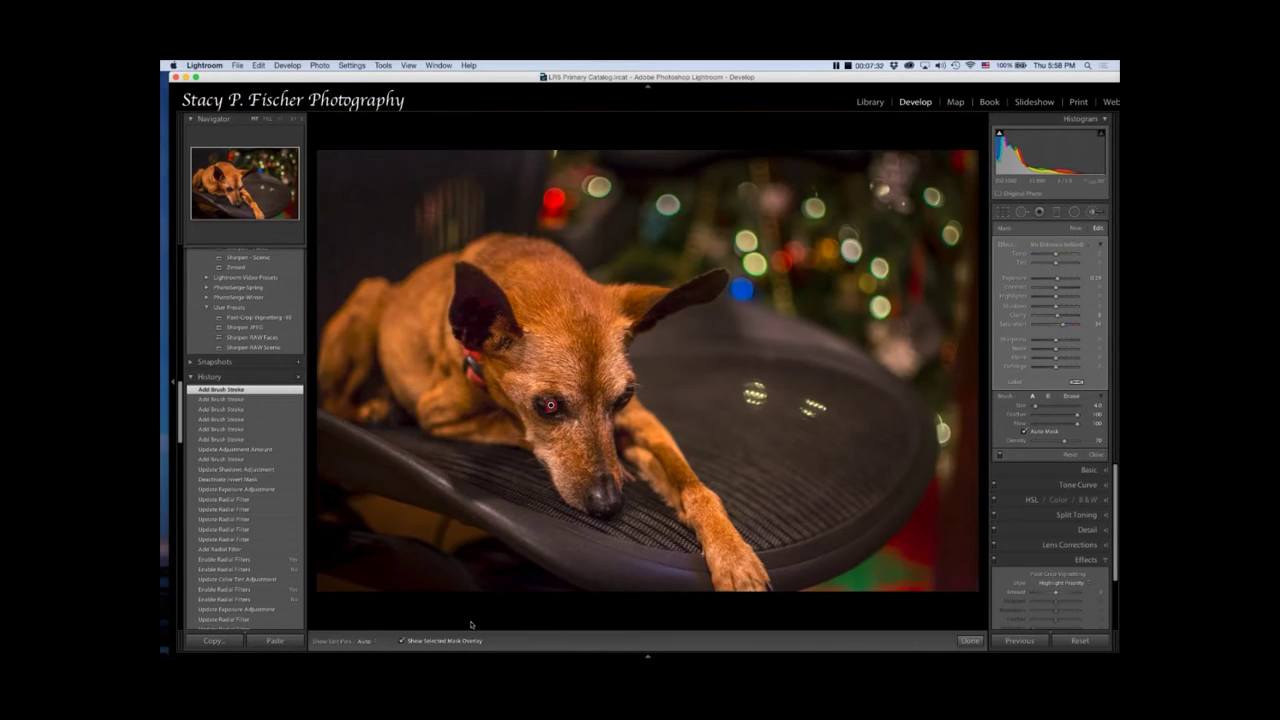
- Hide the red mask overlay and close the brush edits
click(403, 641)
click(403, 641)
click(969, 640)
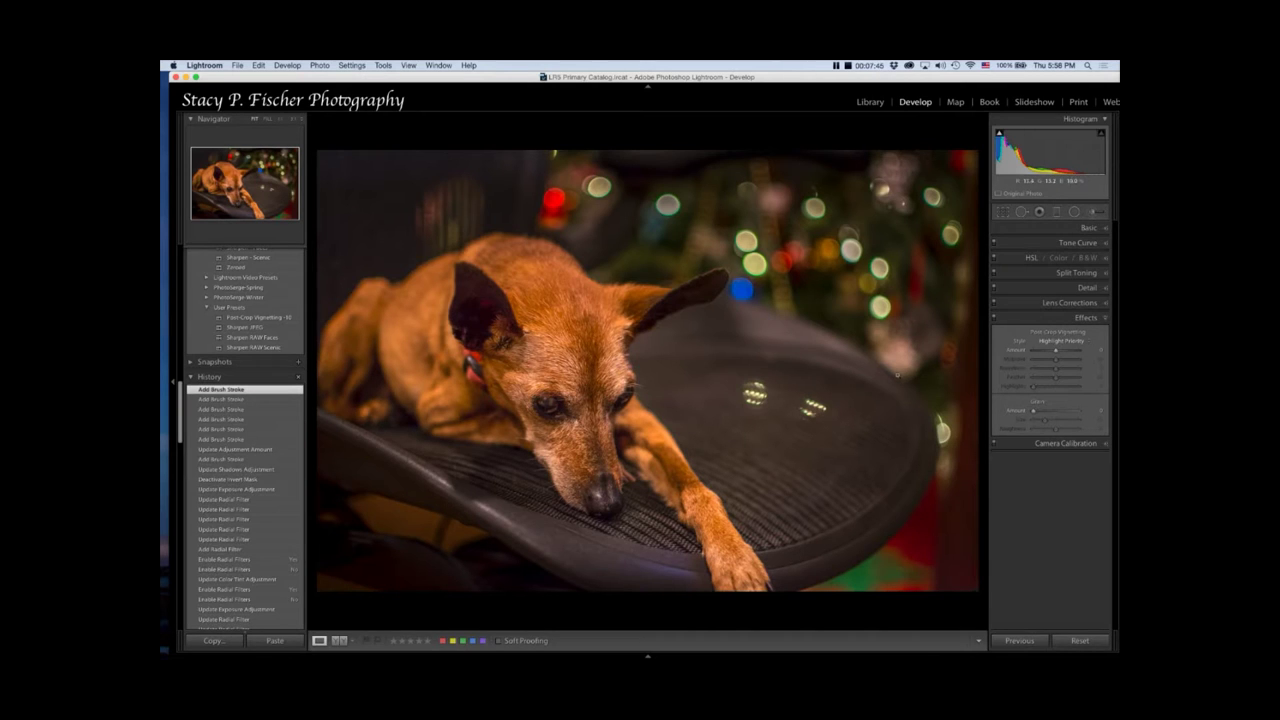
- Reselect the eye brush pin, nudge its exposure, and finish the brush adjustments
click(1096, 211)
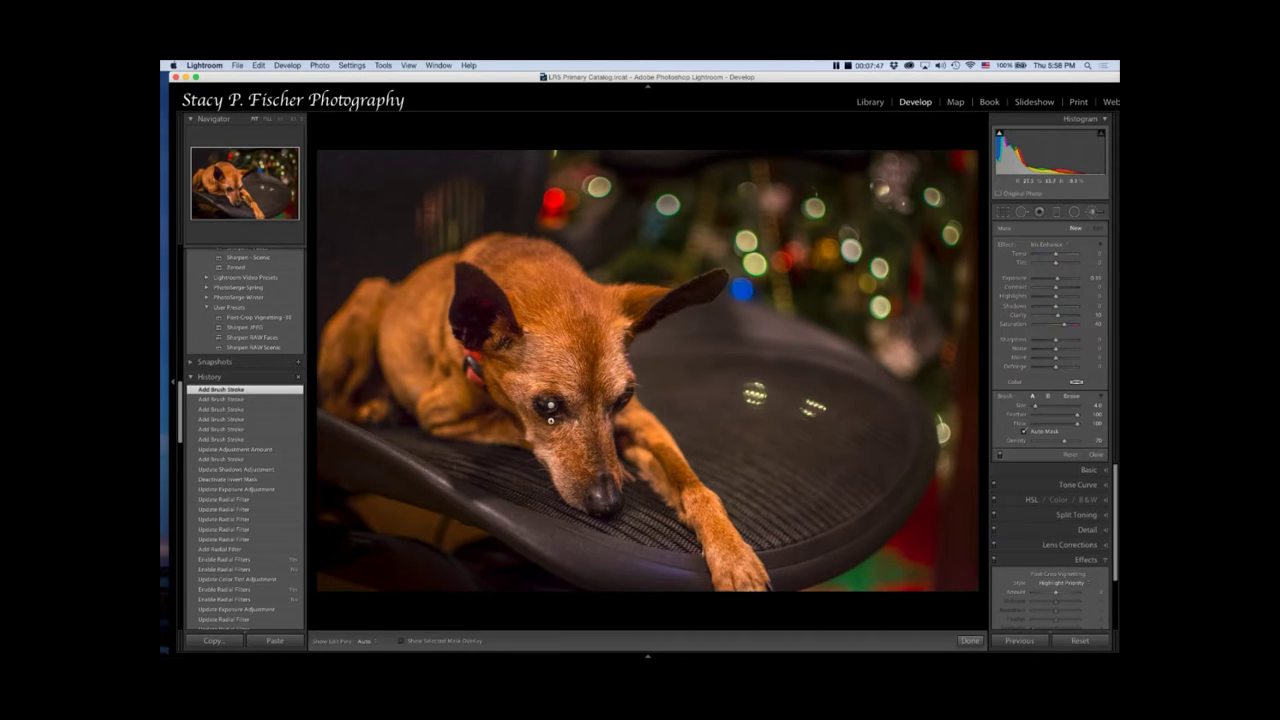
click(551, 408)
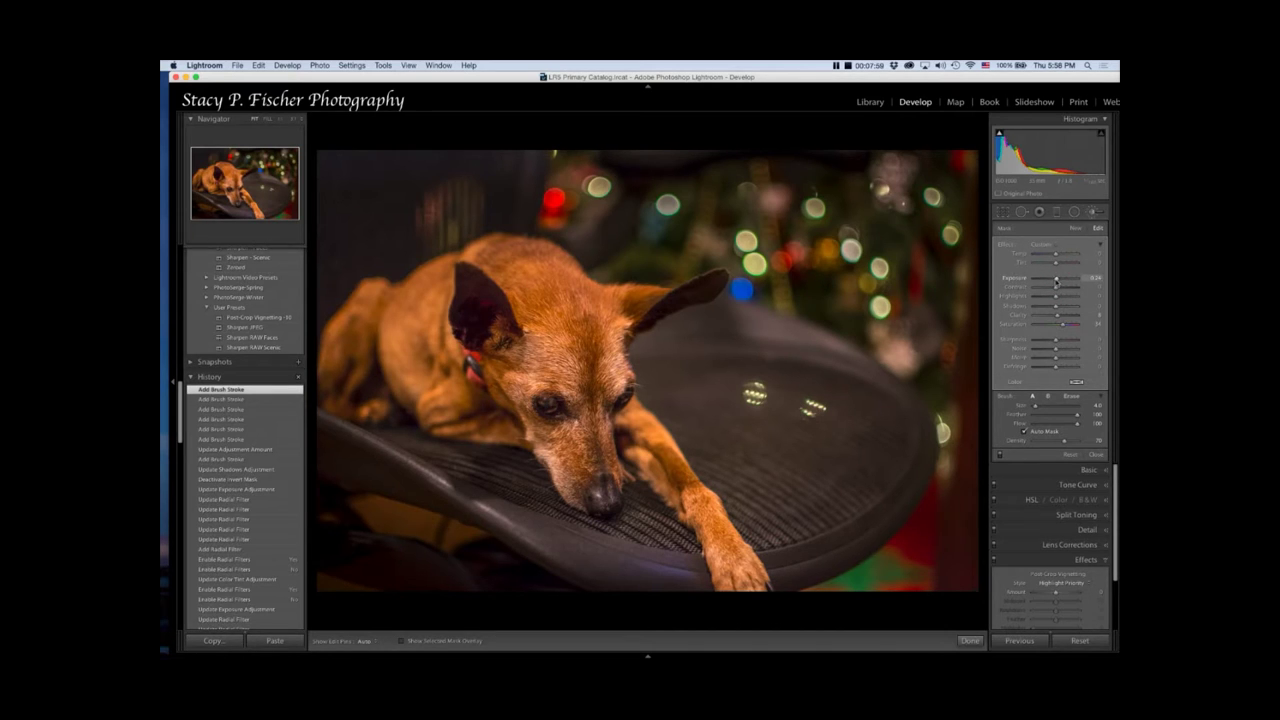
drag(1056, 283, 1058, 283)
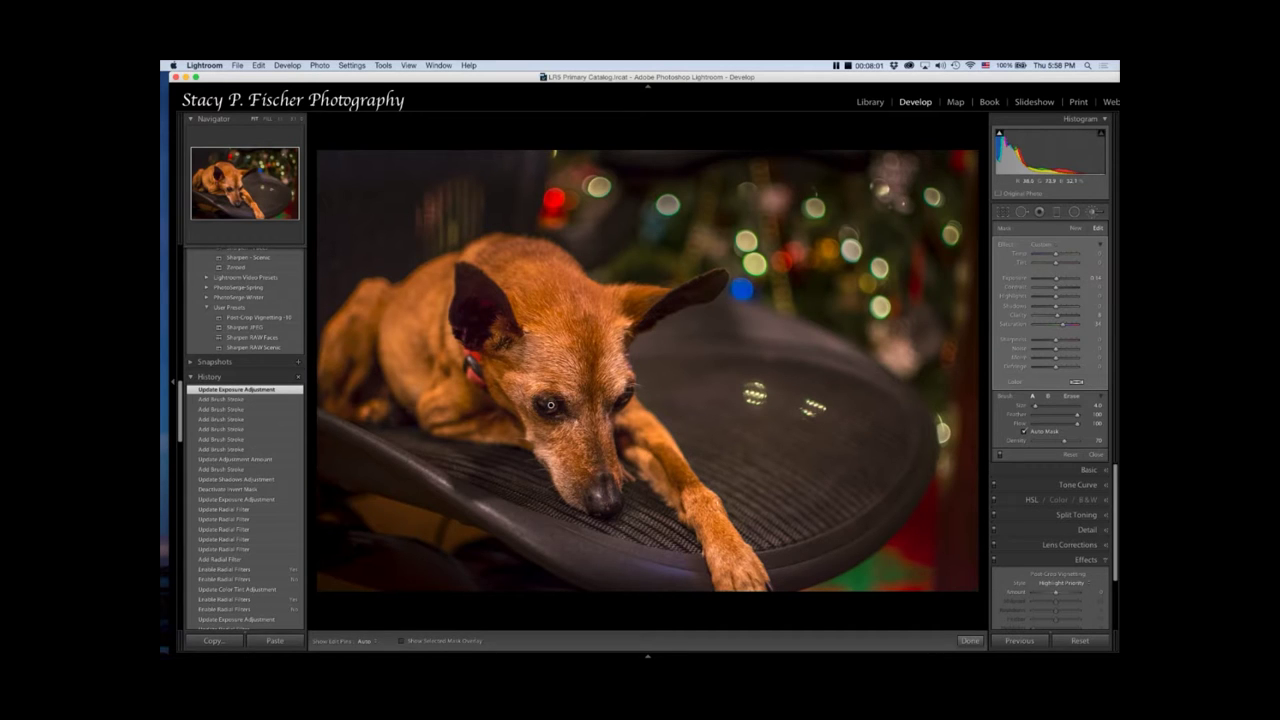
click(970, 641)
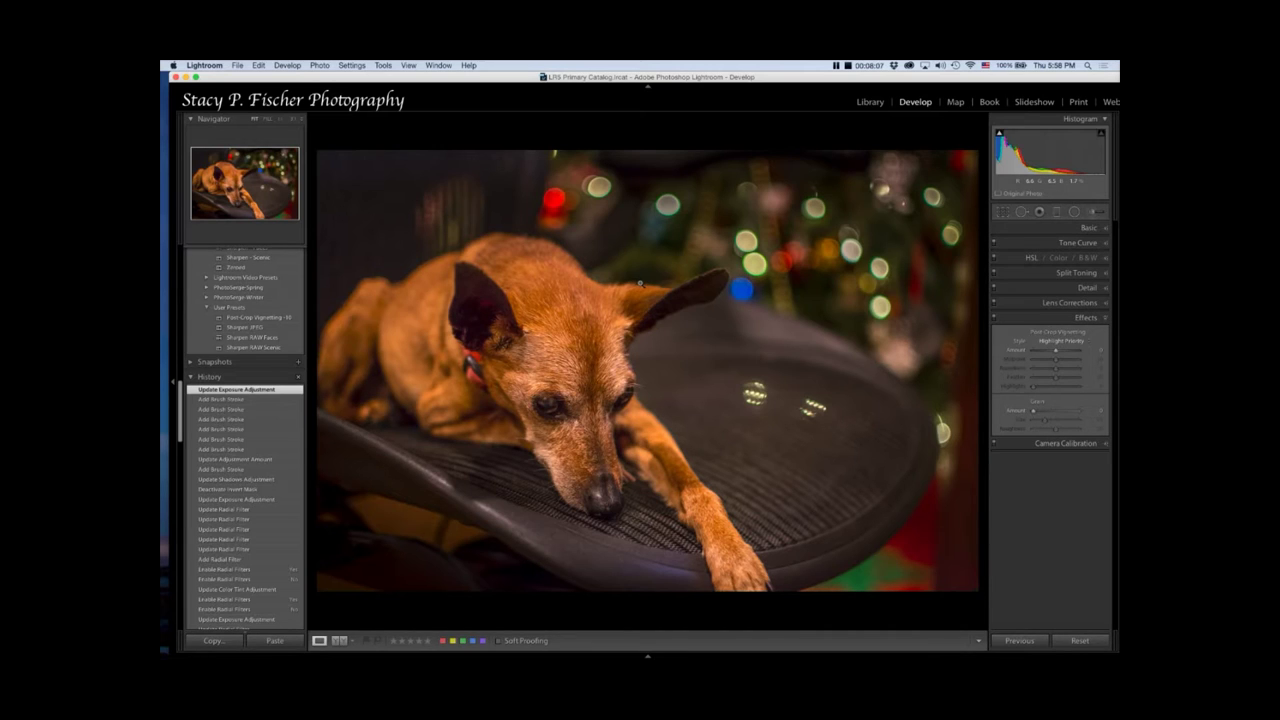
- Expand the Detail panel and apply the Sharpen - Faces preset
click(1106, 289)
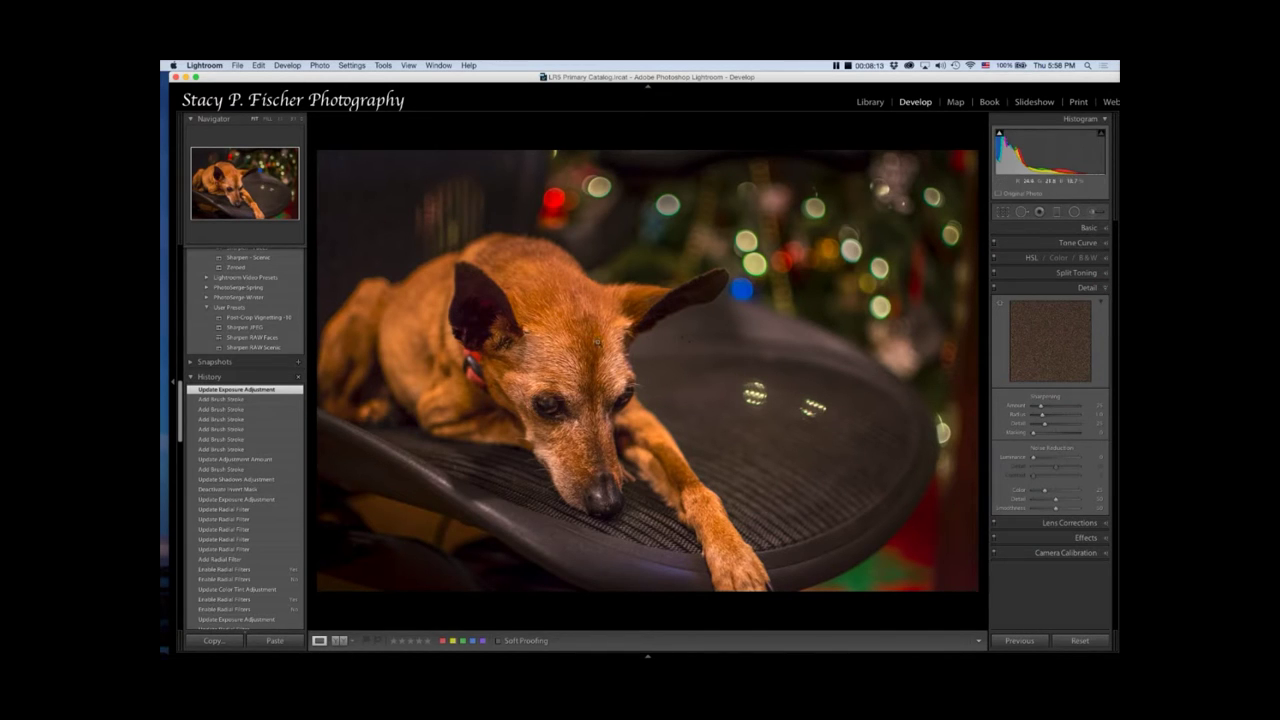
scroll(245, 300, up, 1)
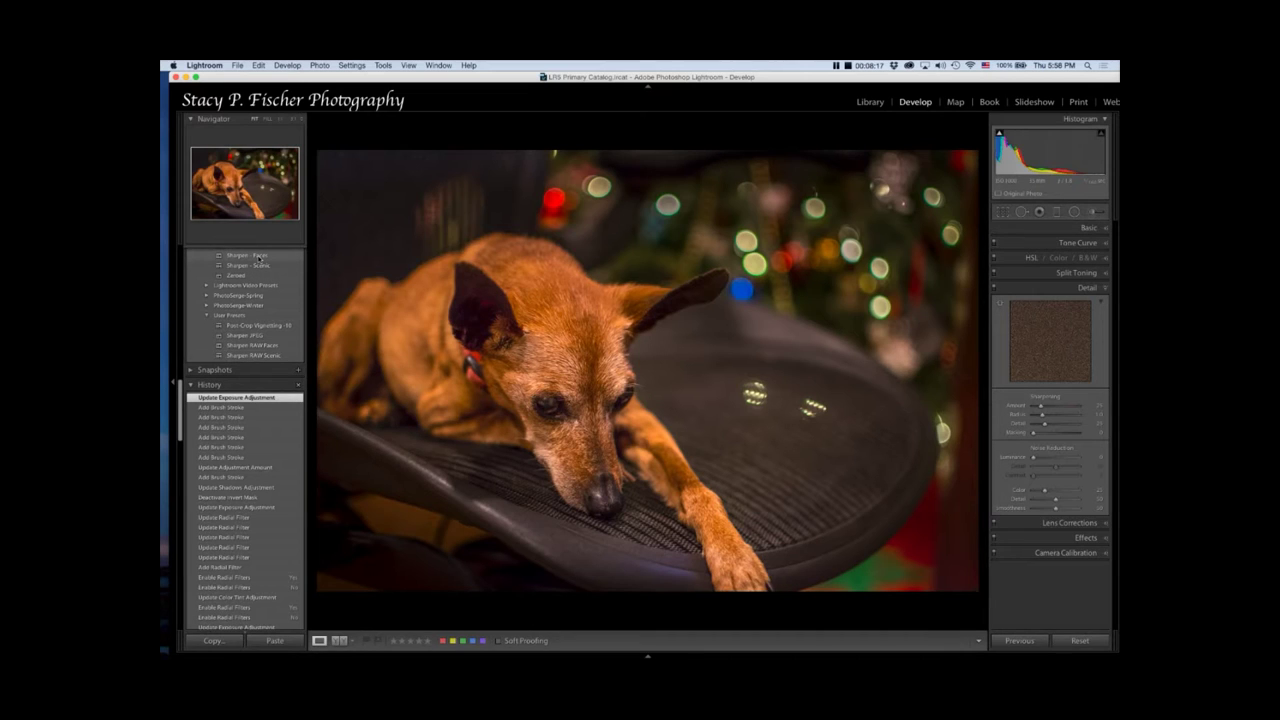
click(259, 257)
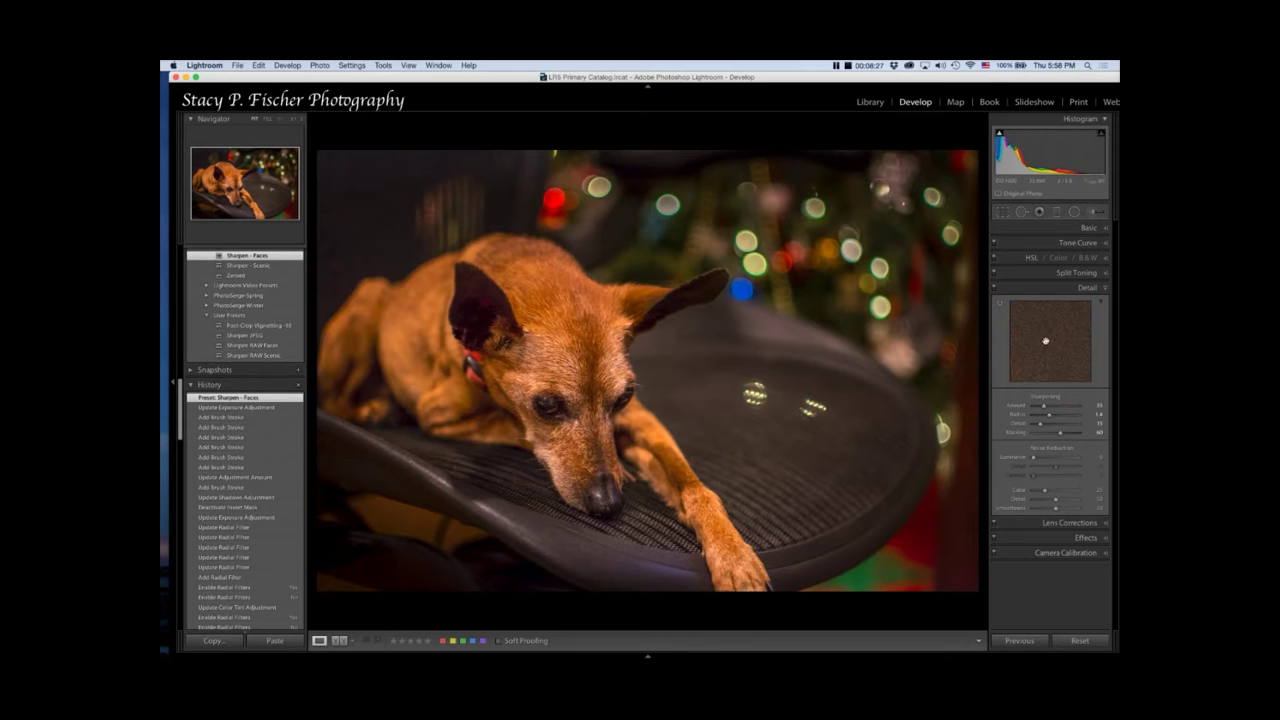
- Set luminance noise reduction to 23 and its detail to 60
click(1034, 458)
click(1034, 458)
drag(1034, 458, 1044, 459)
right_click(1028, 458)
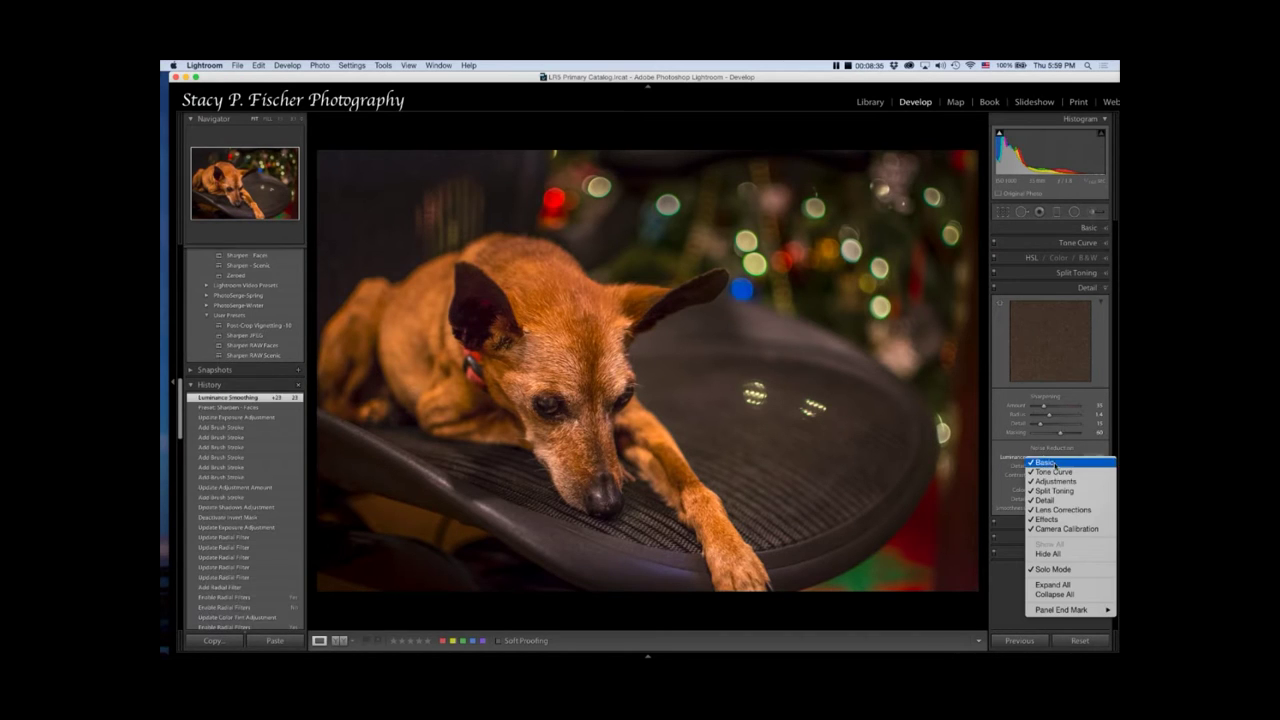
click(998, 449)
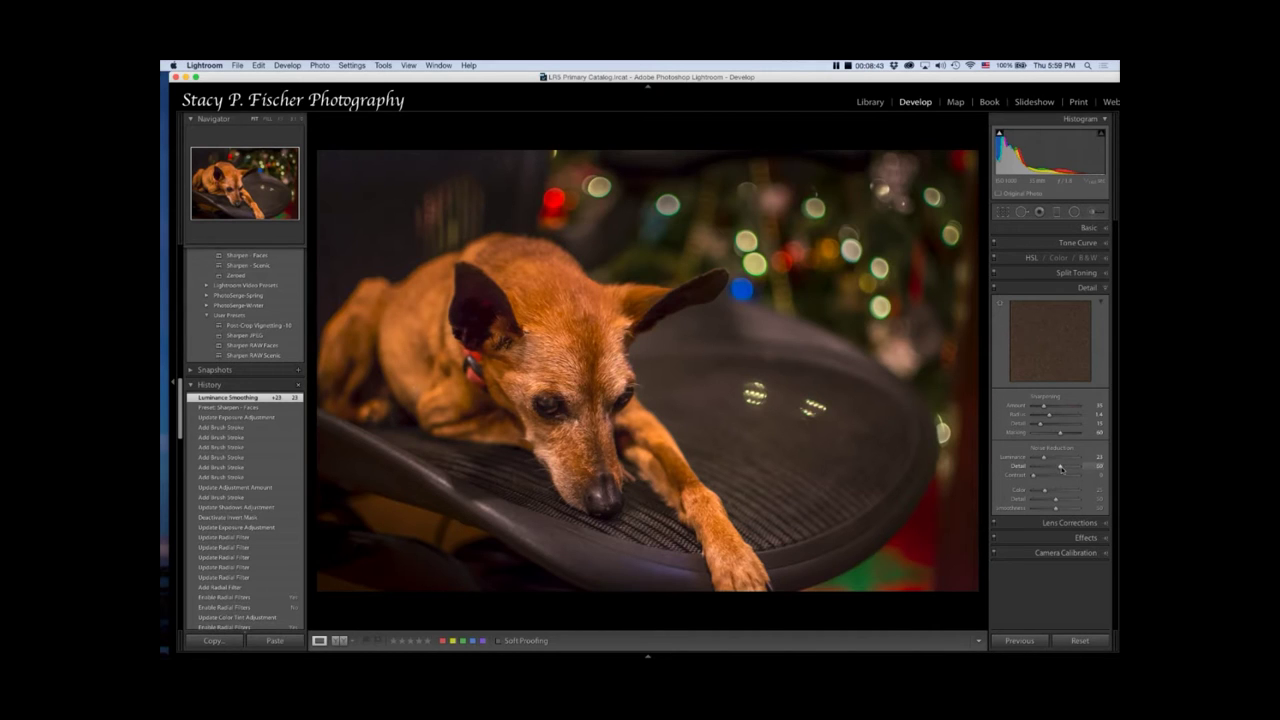
drag(1061, 467, 1065, 467)
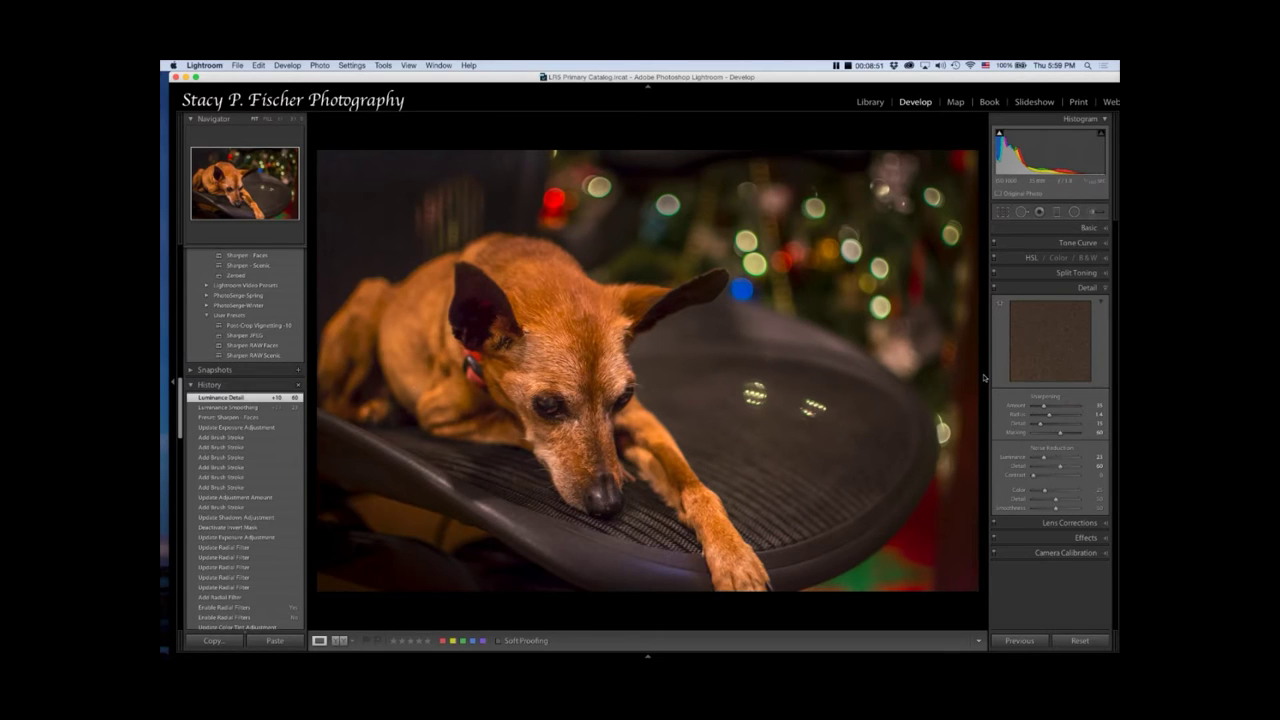
- Crop the photo to a 1 x 1.618 aspect ratio with the dog positioned higher
click(1002, 212)
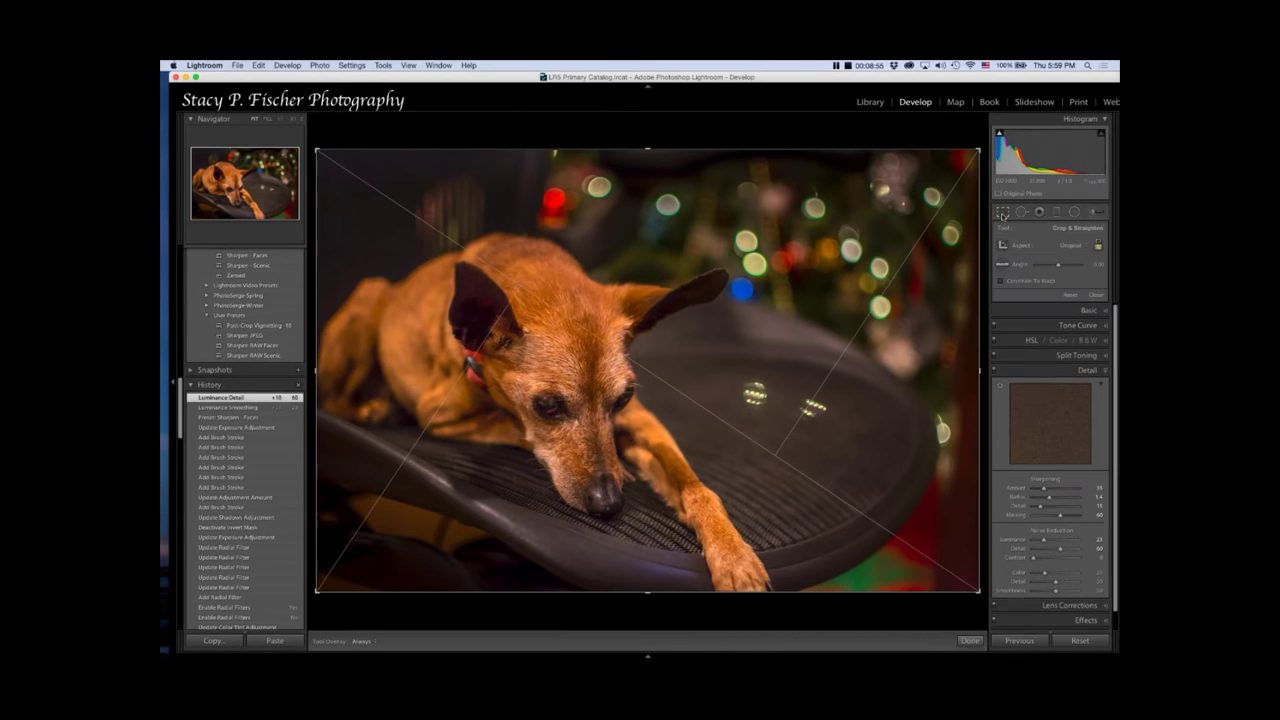
click(1086, 249)
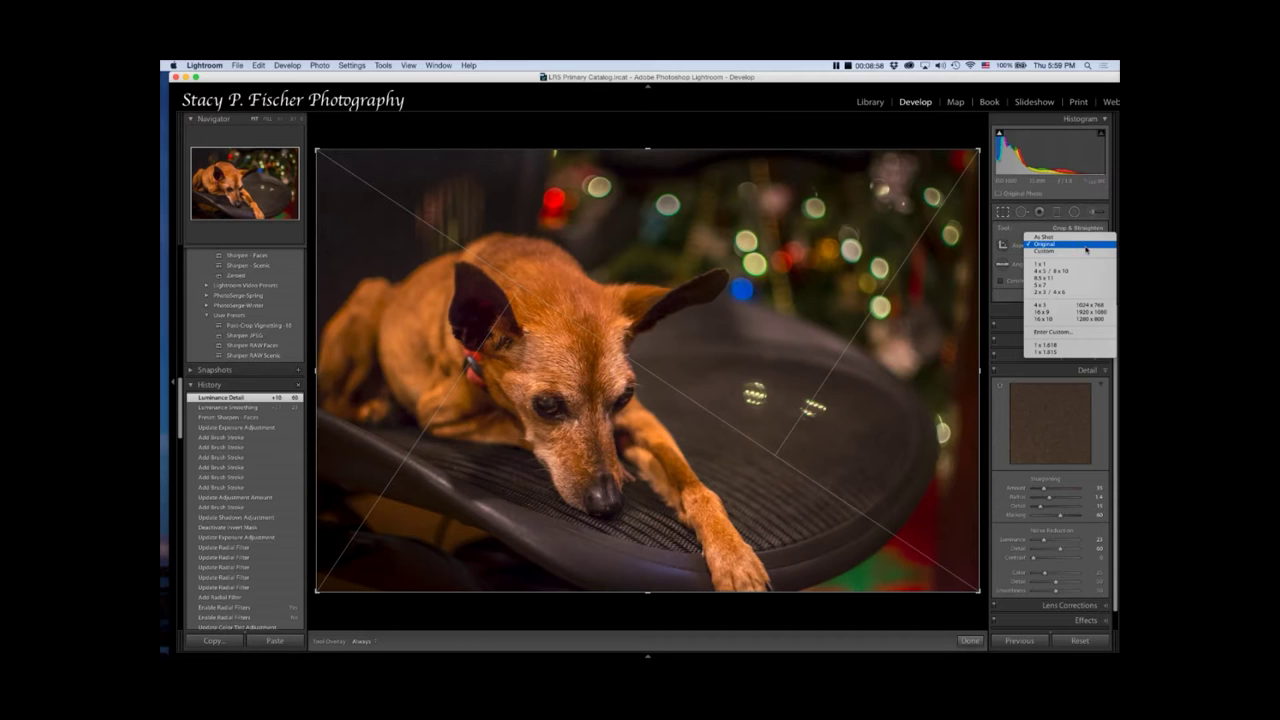
click(1050, 346)
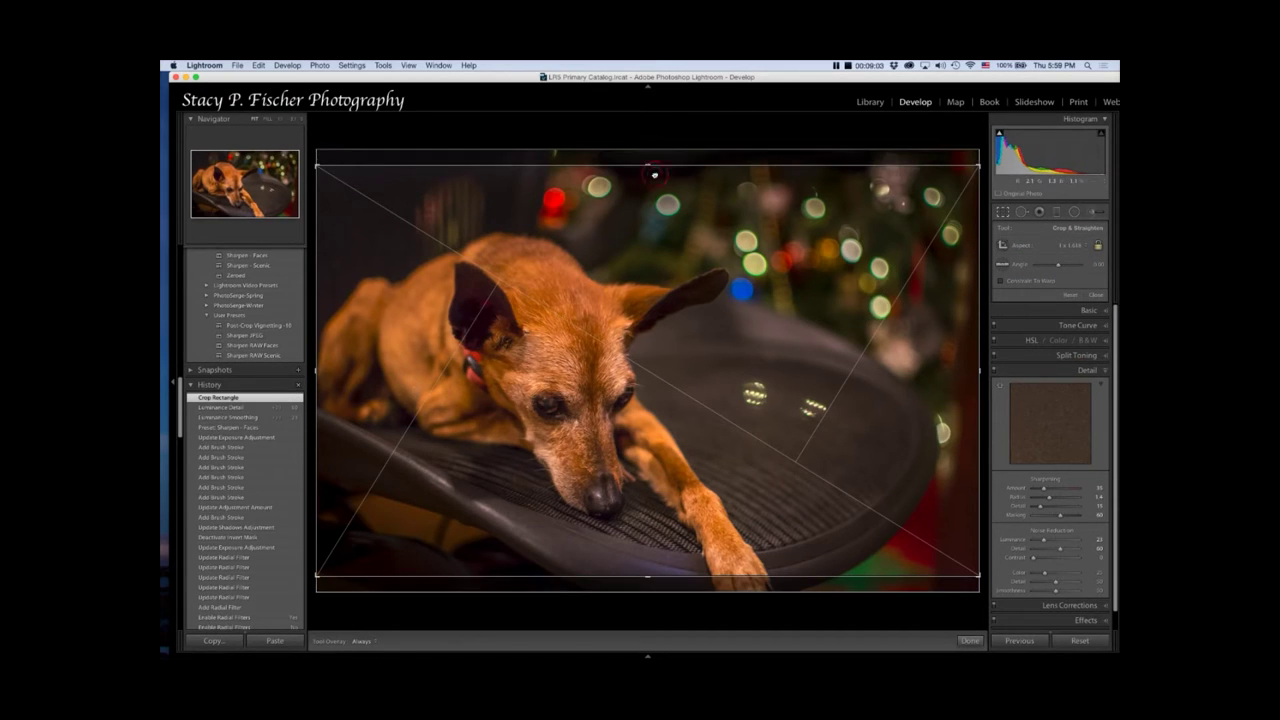
drag(654, 174, 654, 134)
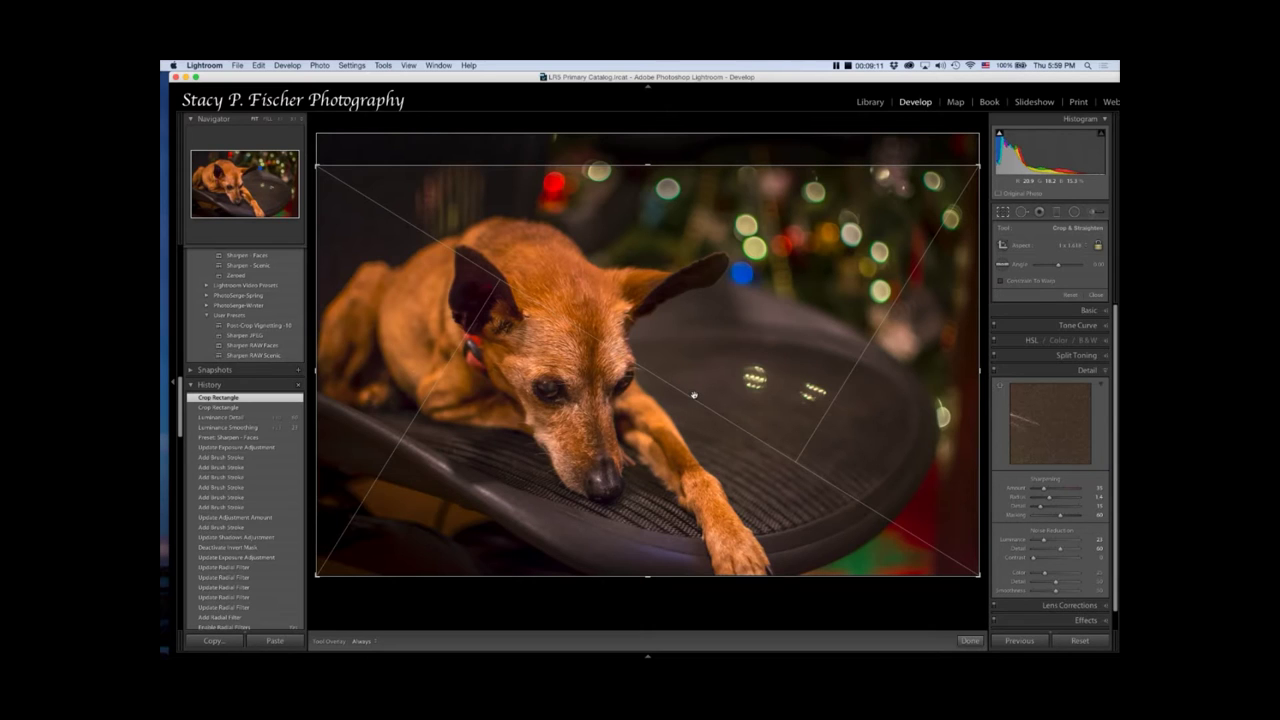
- Cycle through the crop guide overlays and flip the overlay's orientation
key(shift)
key(o)
key(o)
key(o)
key(o)
key(o)
key(o)
key(o)
key(shift)
key(shift+o)
key(shift+o)
key(shift+o)
key(shift+o)
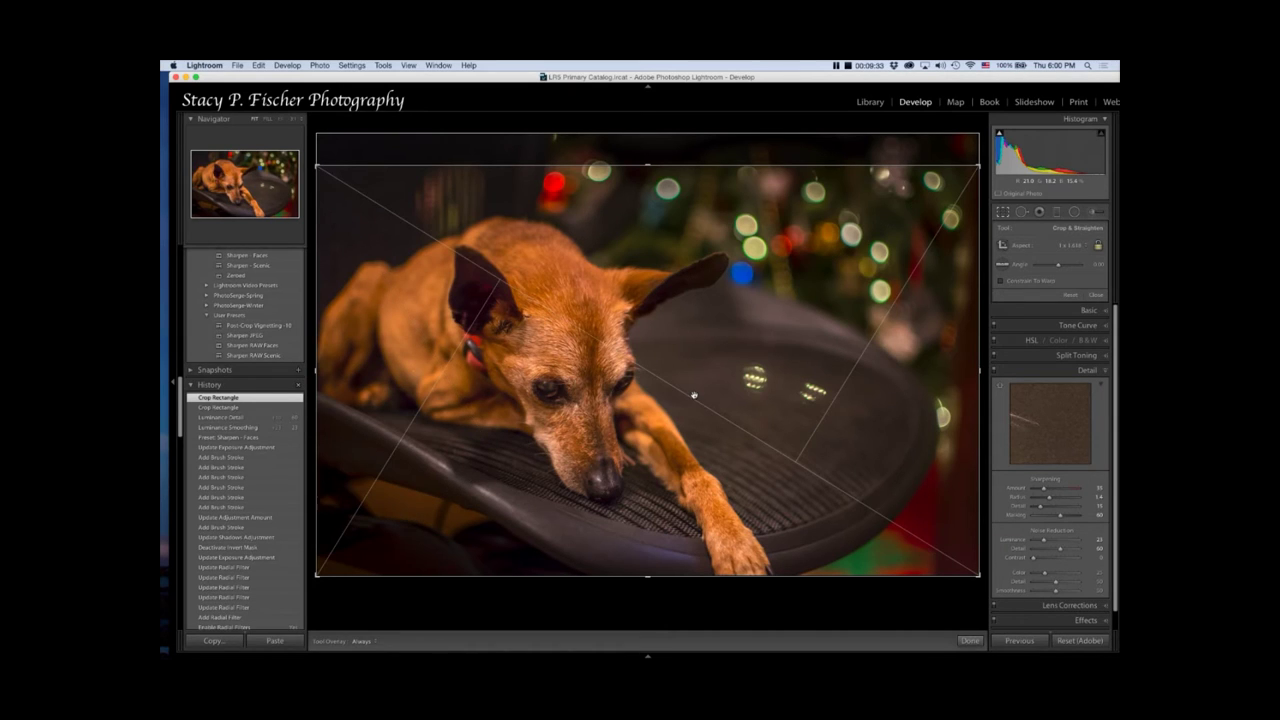
- Apply the crop and compare it with the original Import and first Exposure history states
click(970, 641)
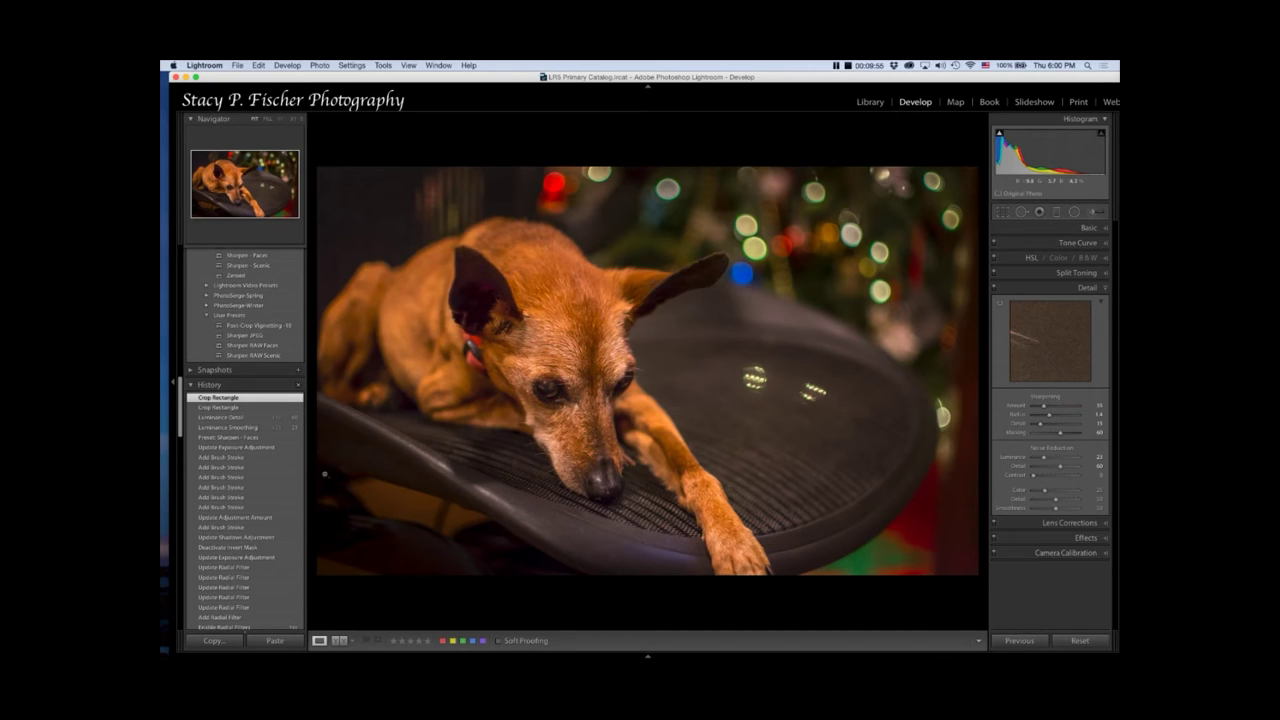
scroll(220, 585, down, 5)
scroll(220, 585, down, 5)
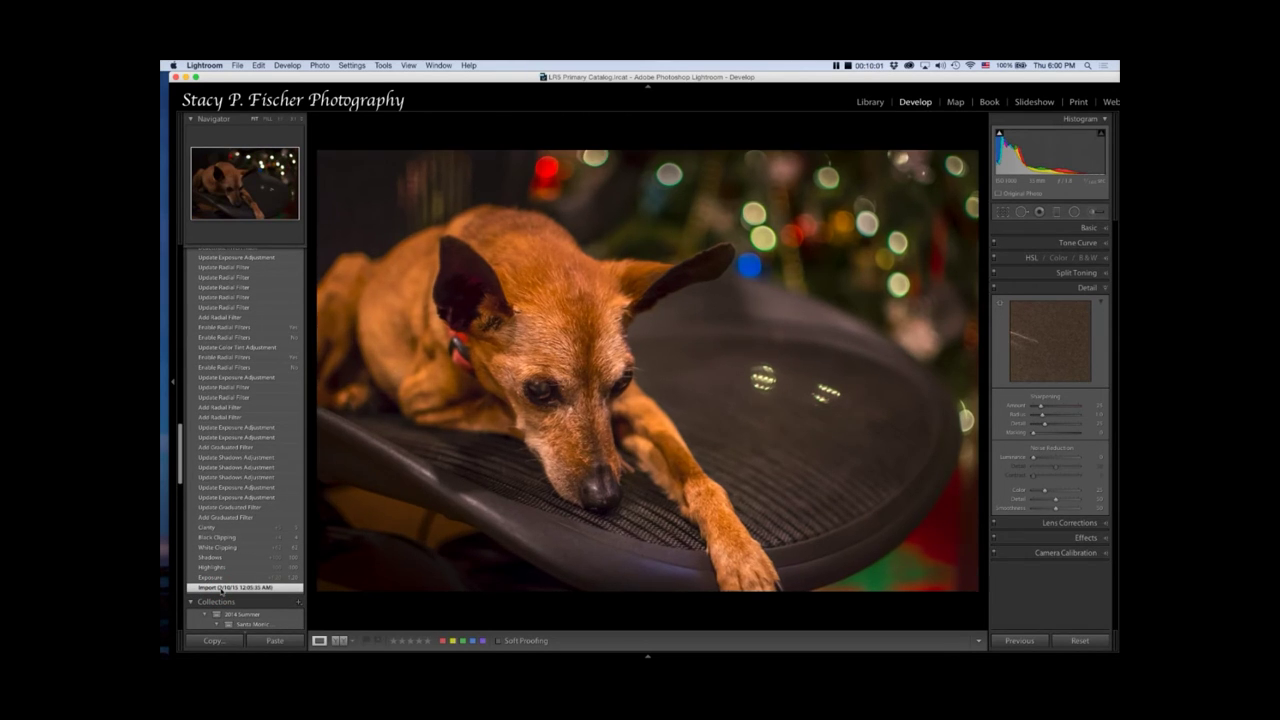
click(220, 588)
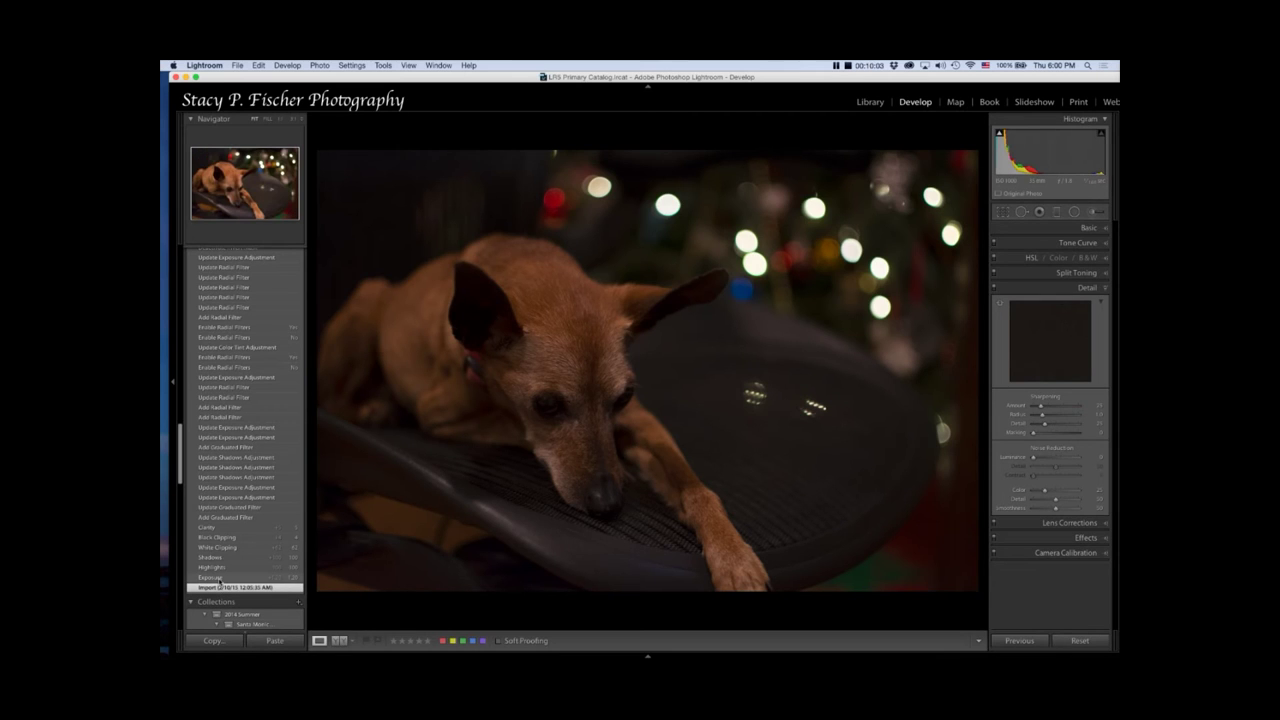
click(219, 579)
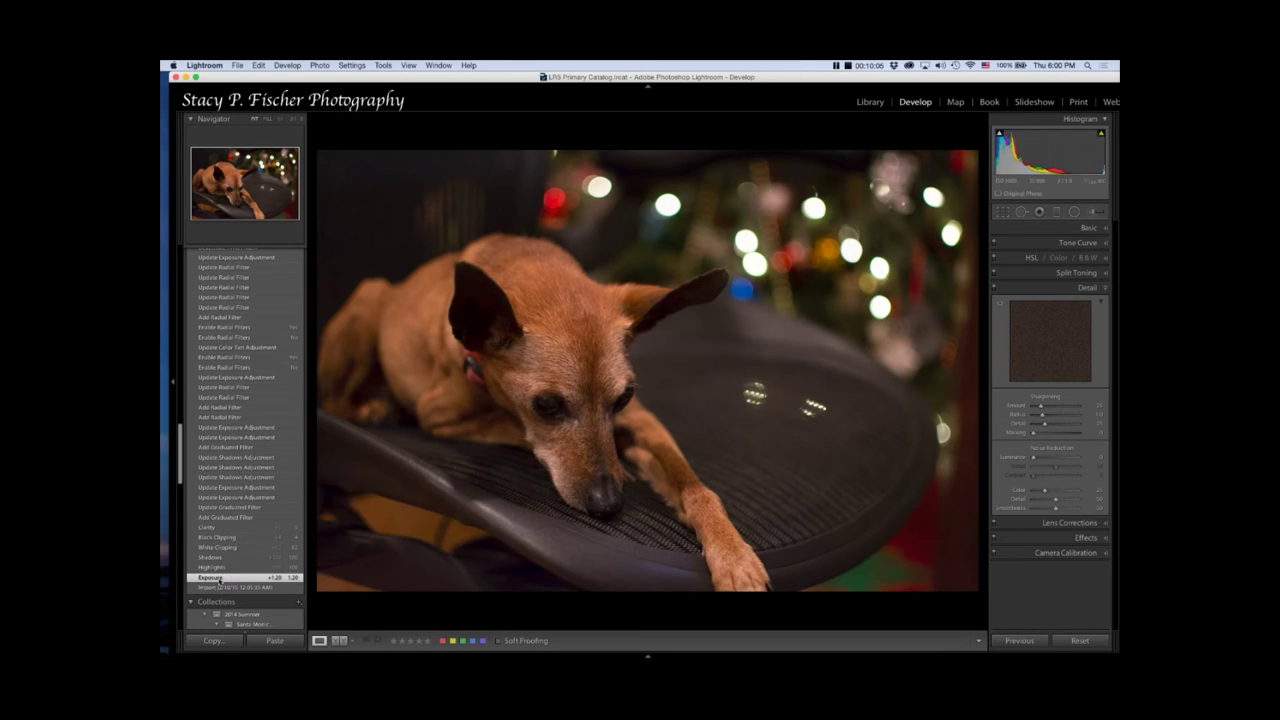
- Return to the latest Crop Rectangle history state
scroll(275, 280, up, 1)
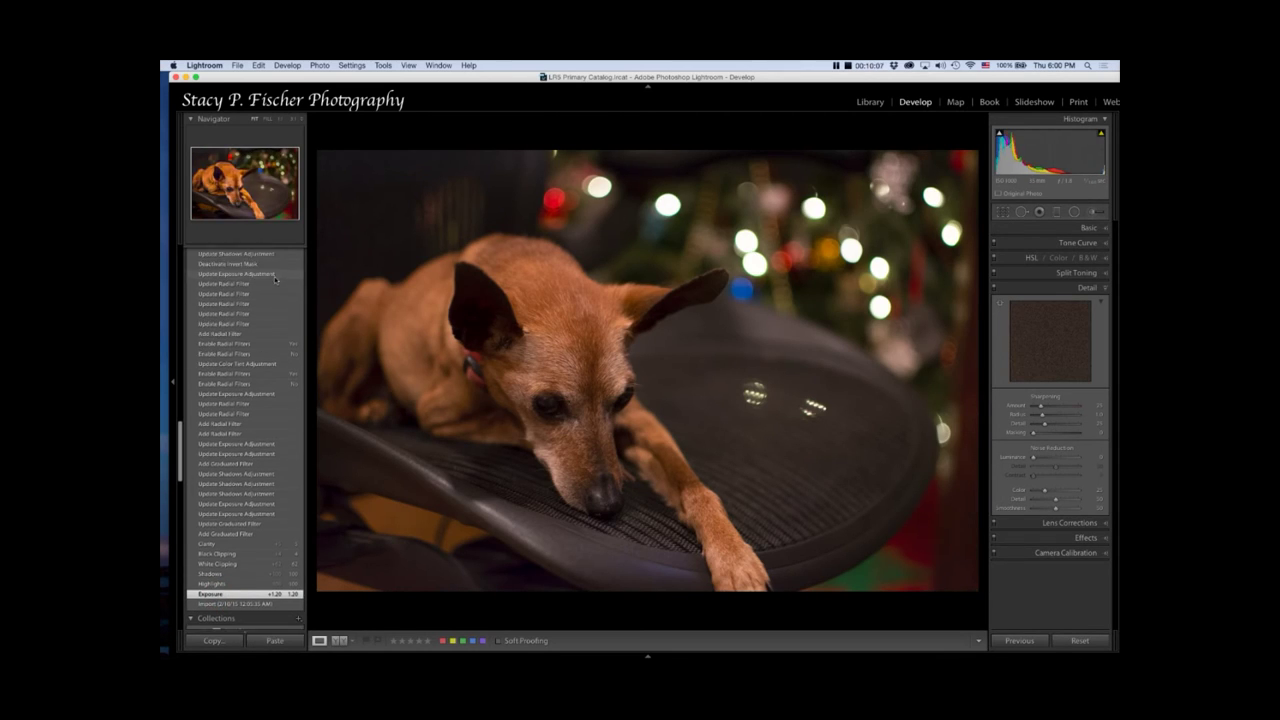
scroll(275, 280, up, 5)
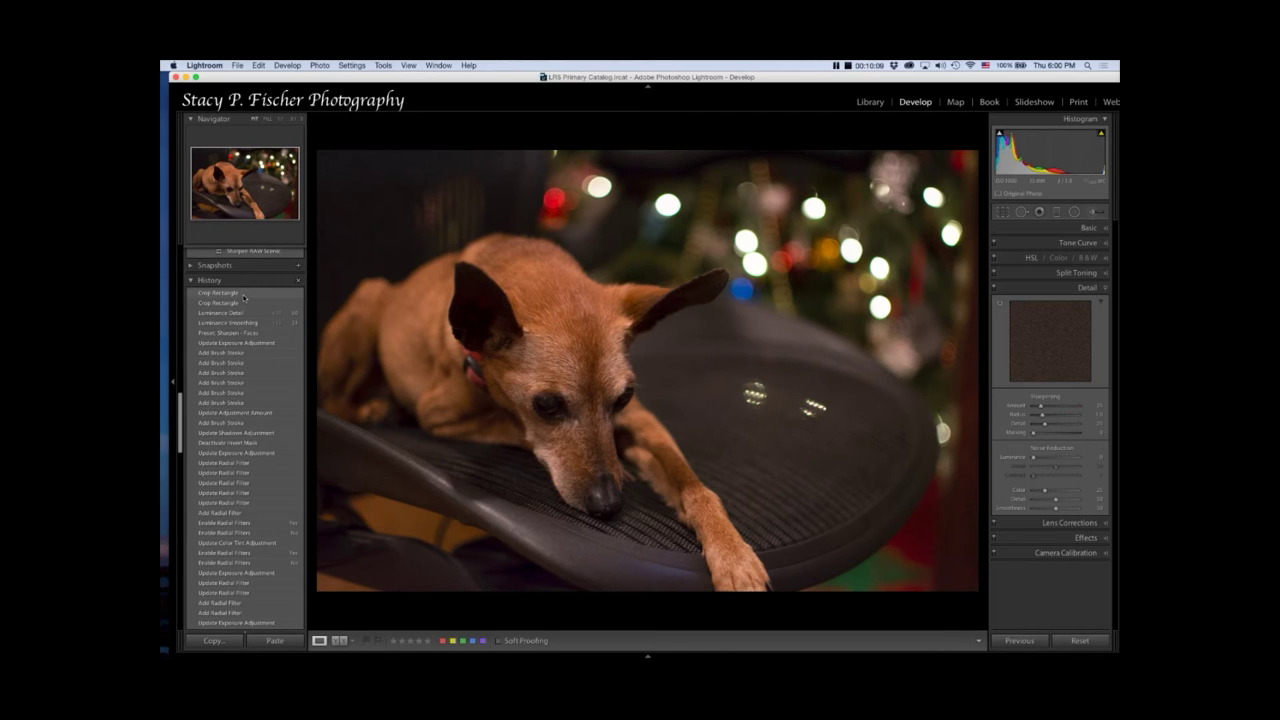
click(243, 295)
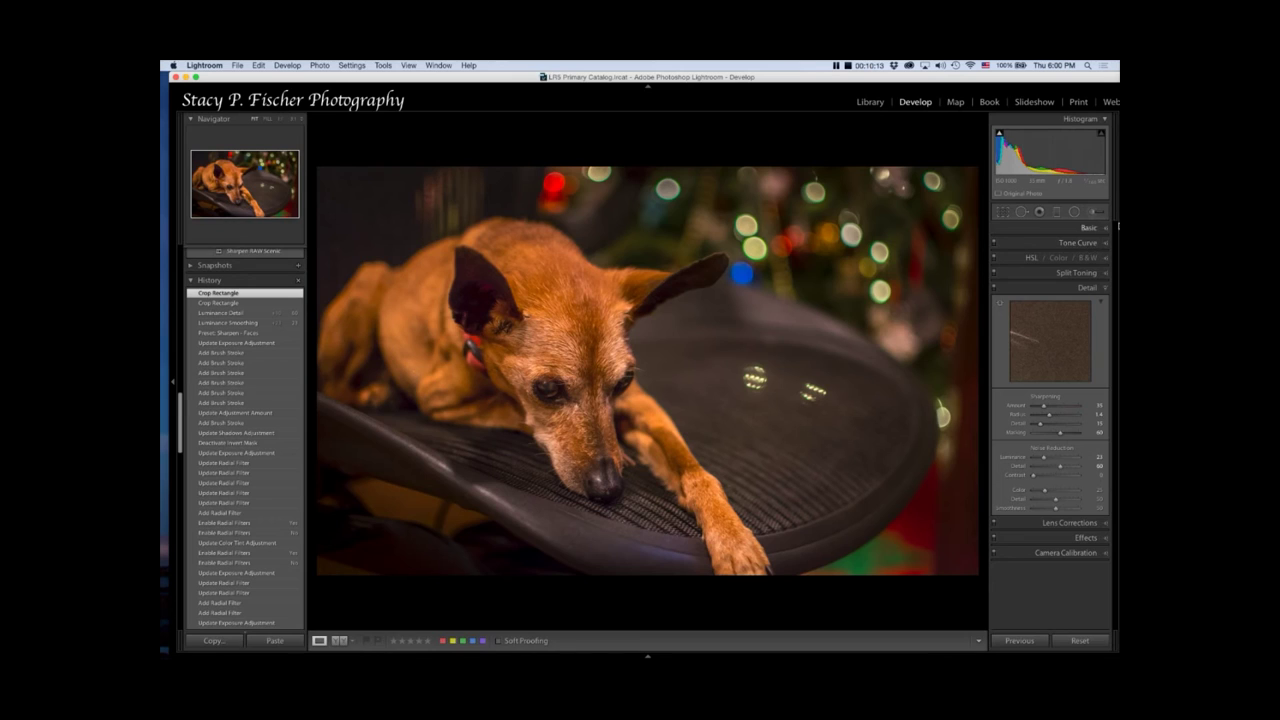
- Lower Saturation to -13 in the Basic panel
click(1106, 231)
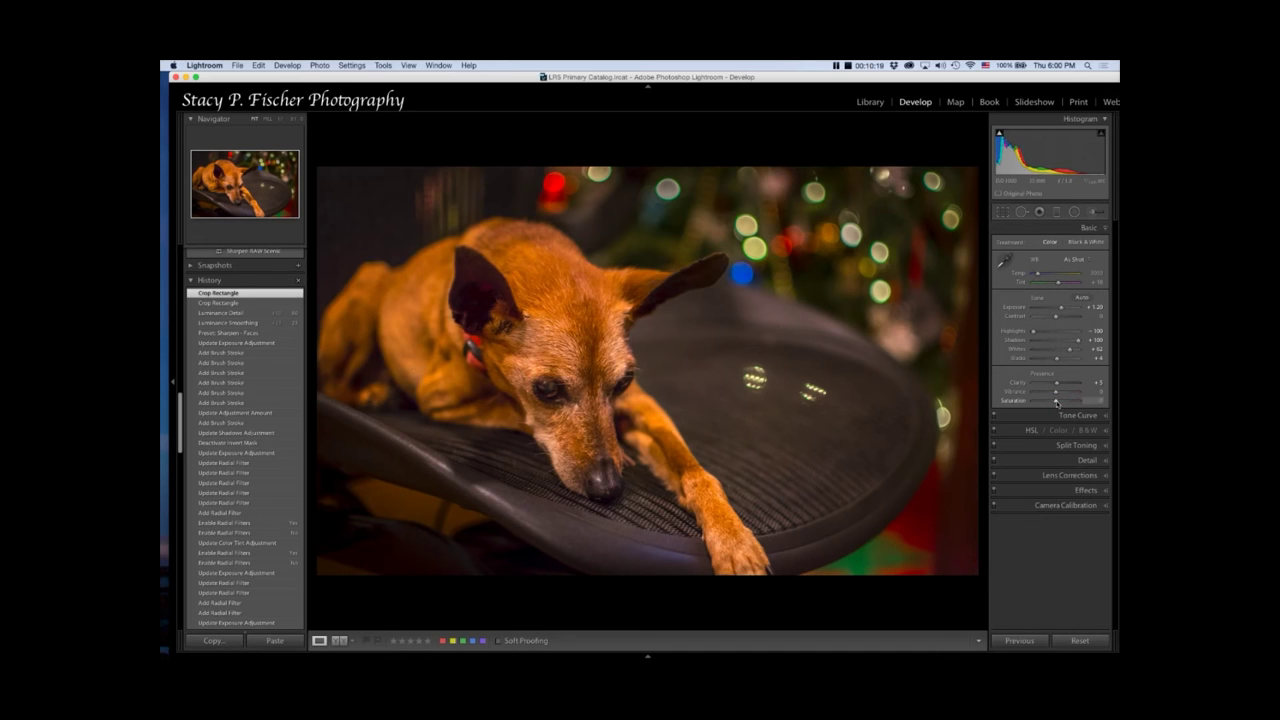
drag(1057, 403, 1055, 403)
drag(1055, 403, 1053, 403)
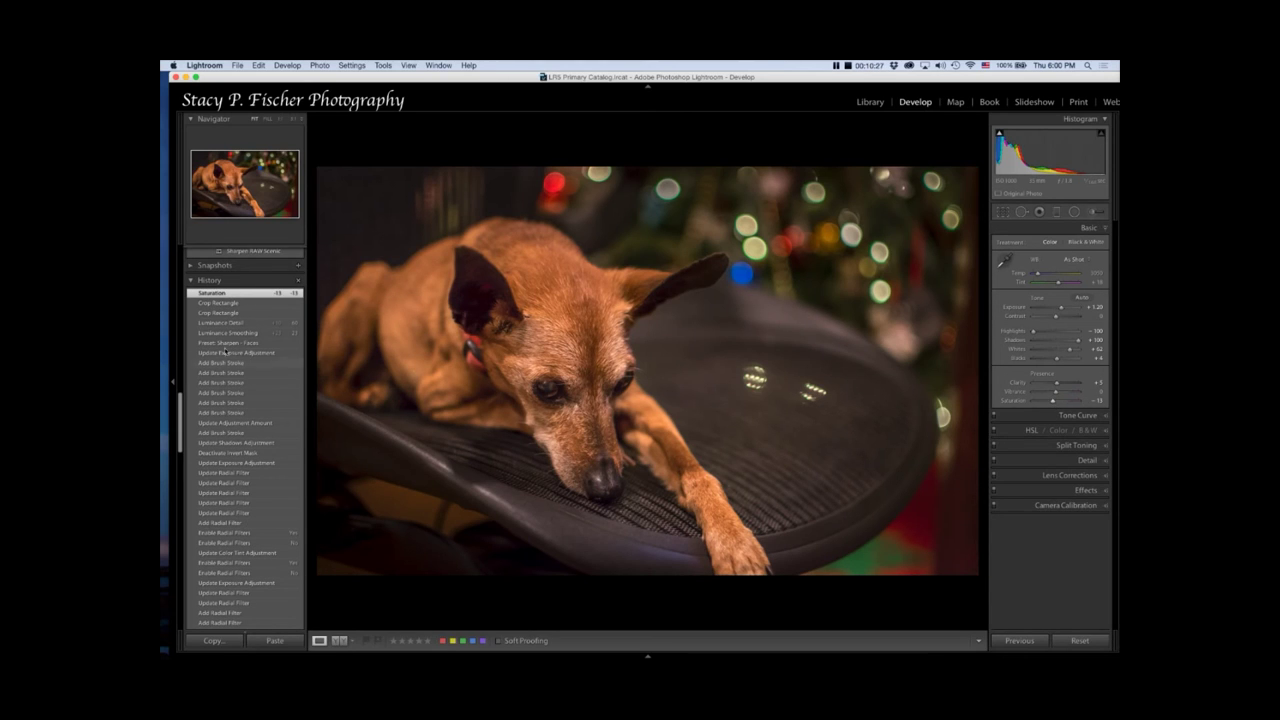
- Compare against the pre-desaturation version, then step back to the early Exposure +1.20 state
click(234, 303)
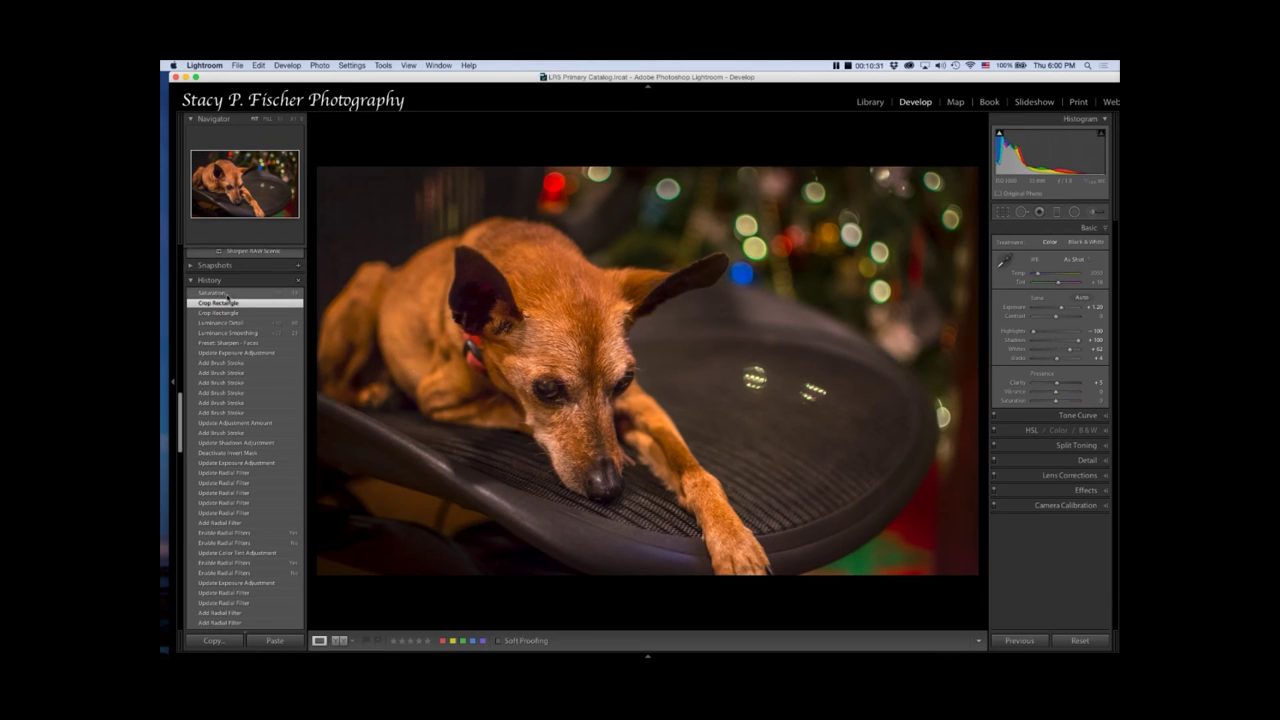
click(225, 292)
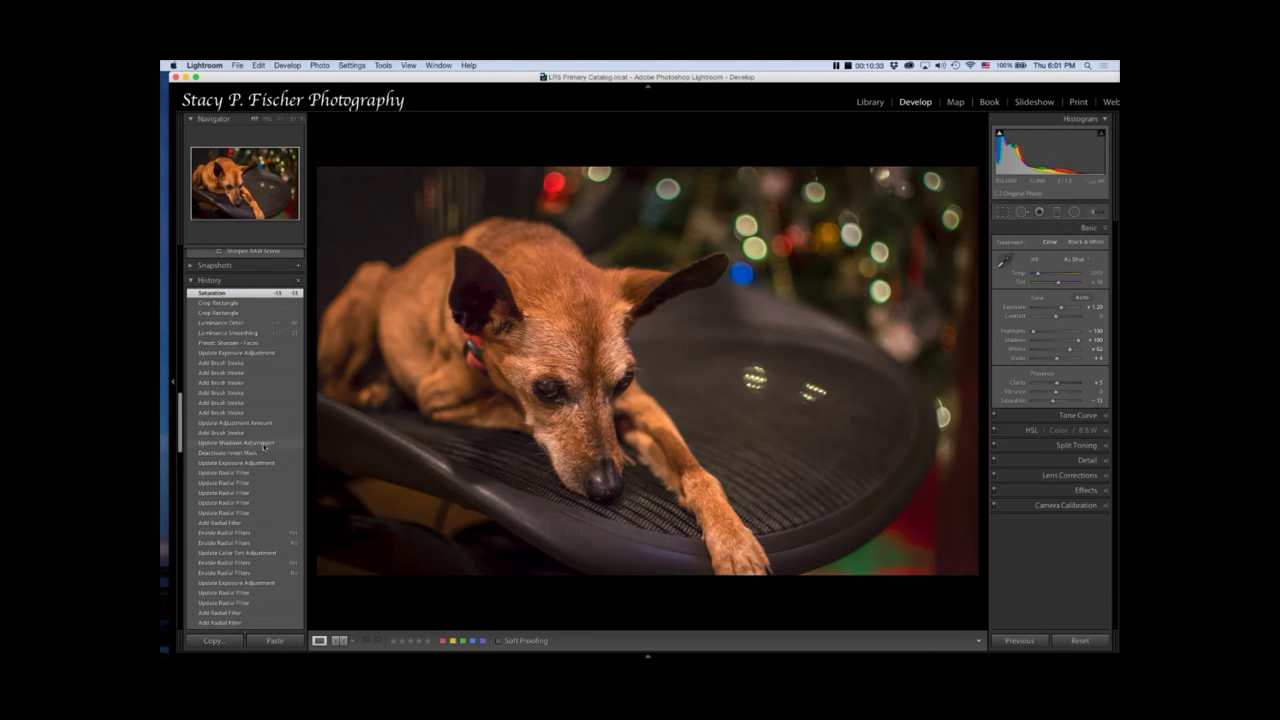
scroll(225, 292, down, 8)
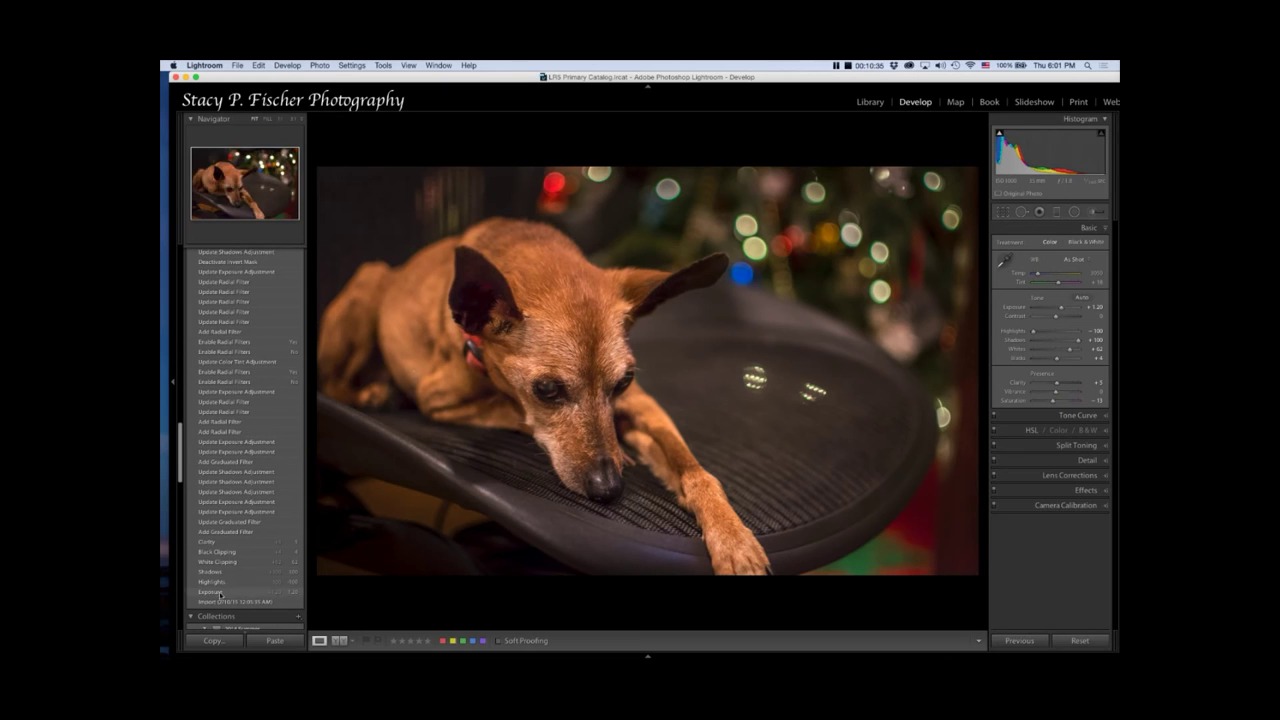
click(205, 592)
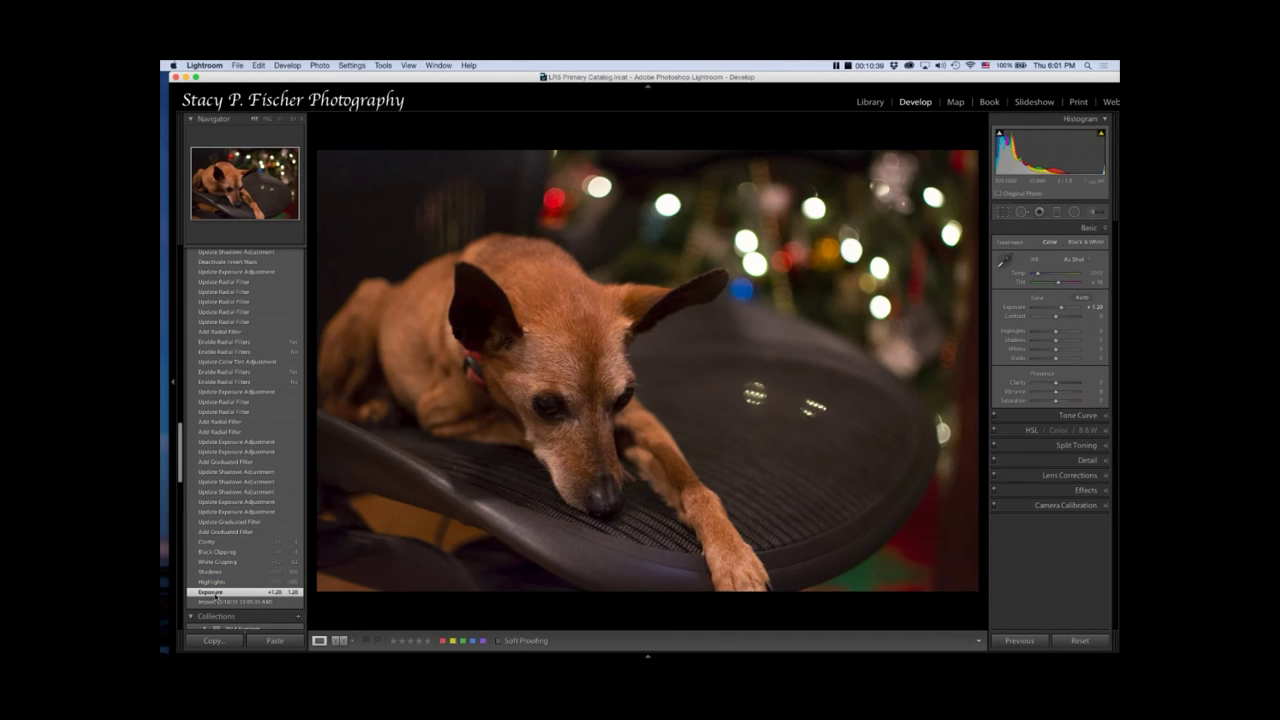
scroll(235, 305, up, 6)
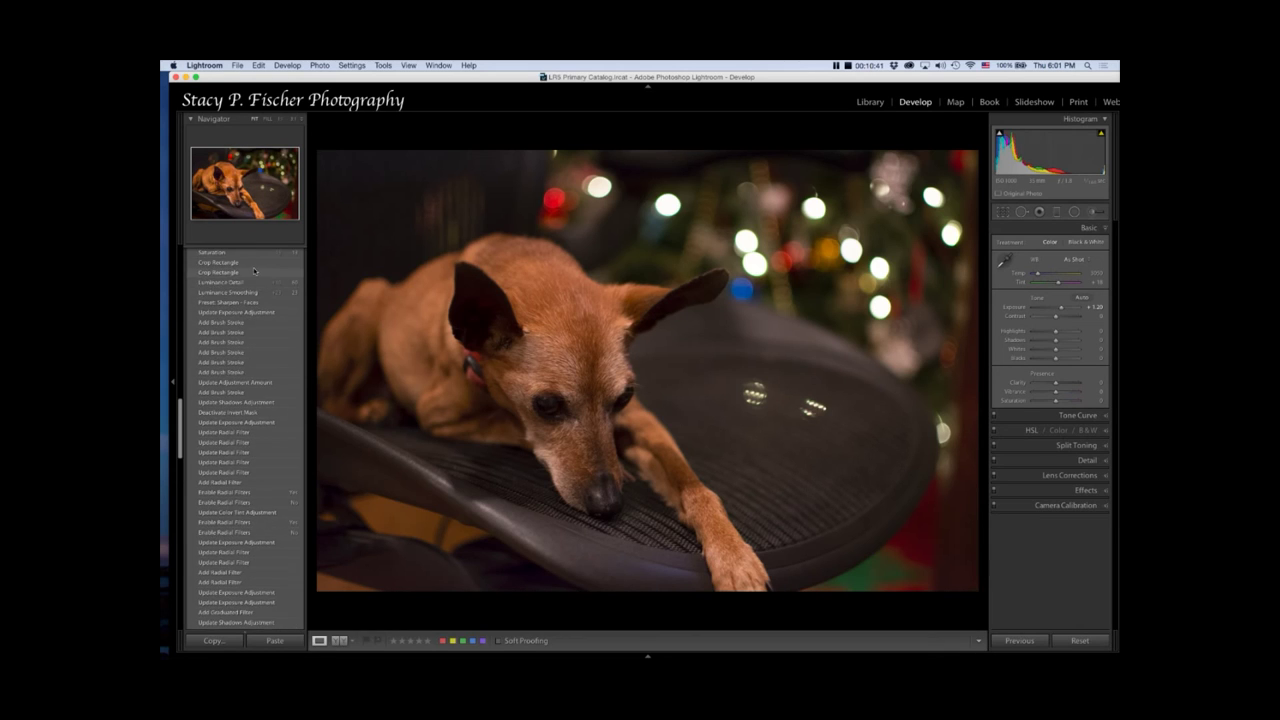
click(233, 300)
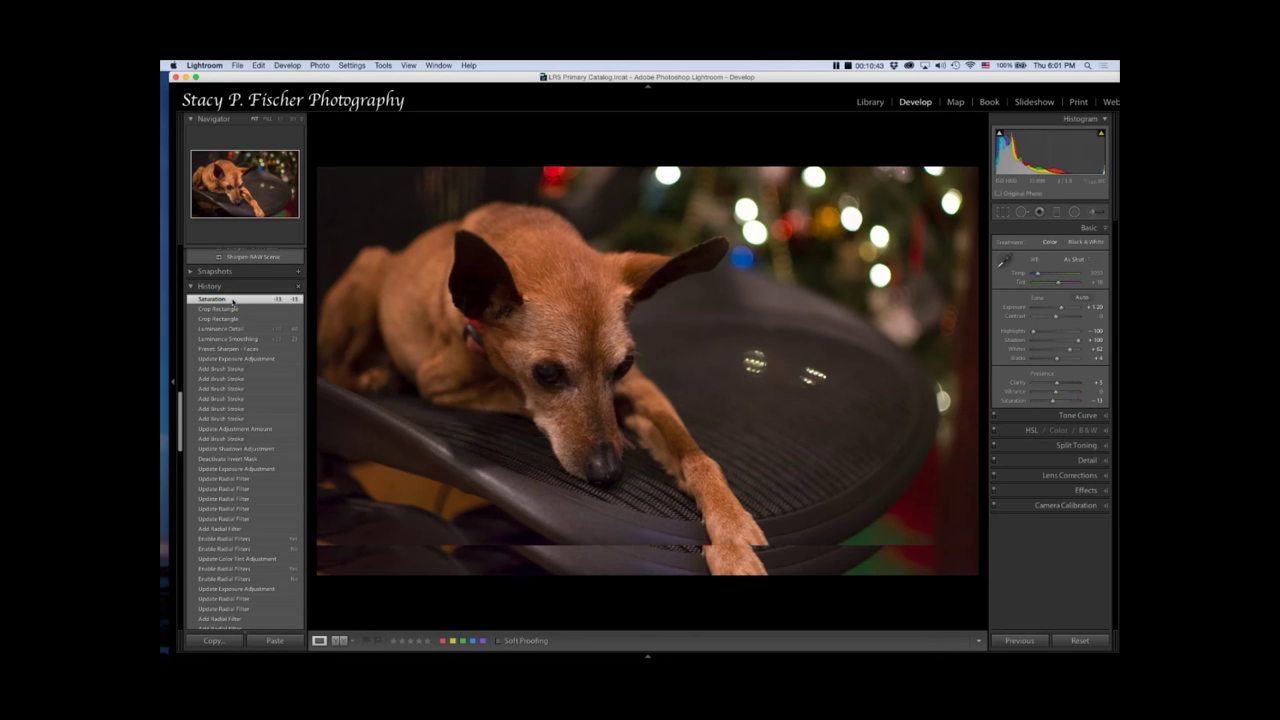